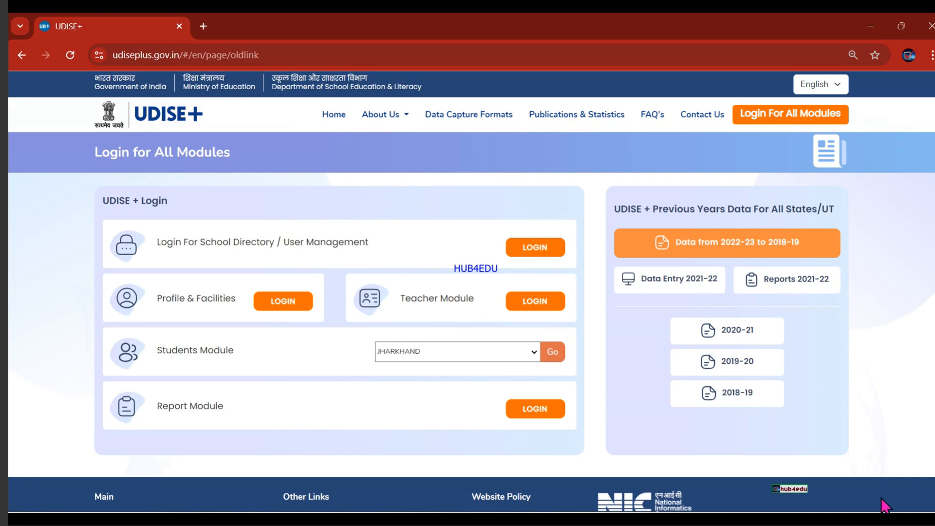
Log in to the Jharkhand student module with the school's user ID, the pasted password and the captcha.
click(554, 353)
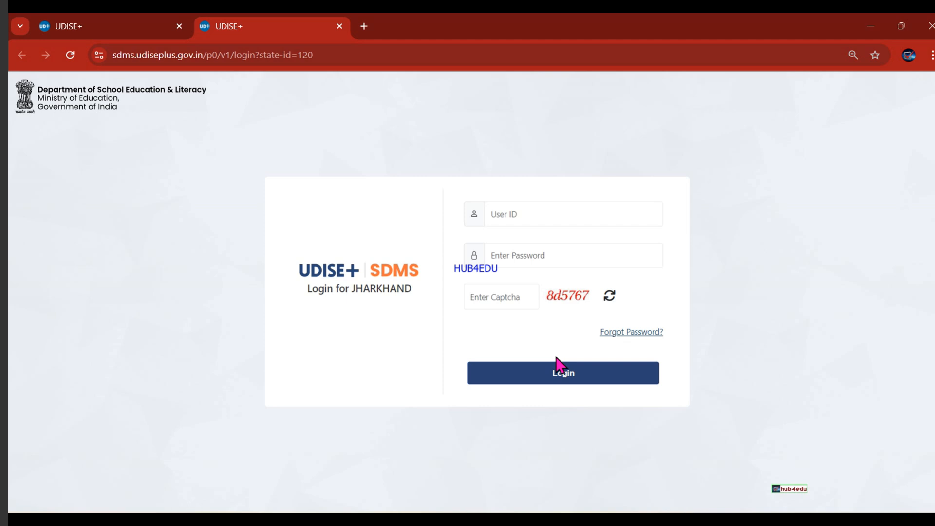
click(522, 212)
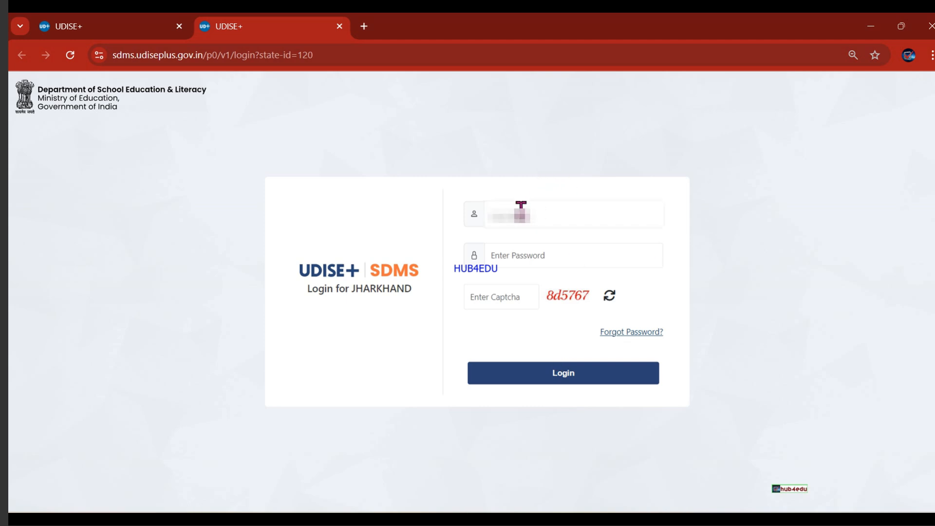
text(???????????)
key(Tab)
key(ctrl+v)
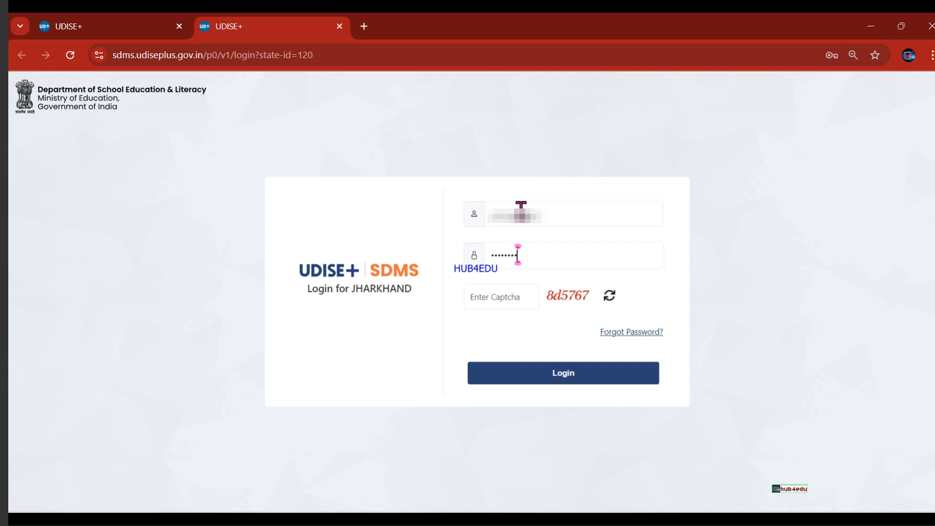
key(Tab)
text(8d5767)
click(557, 380)
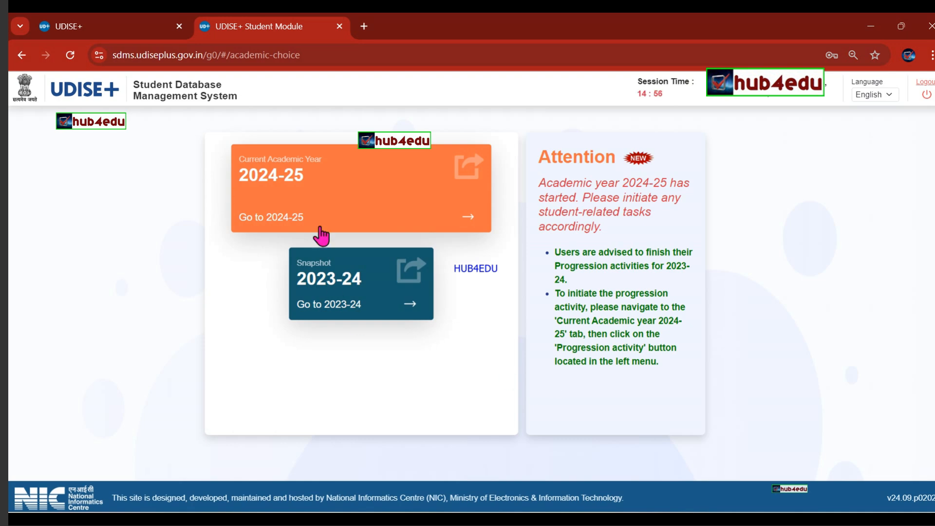
Enter the 2024-25 academic year and close the School Information notice.
click(358, 189)
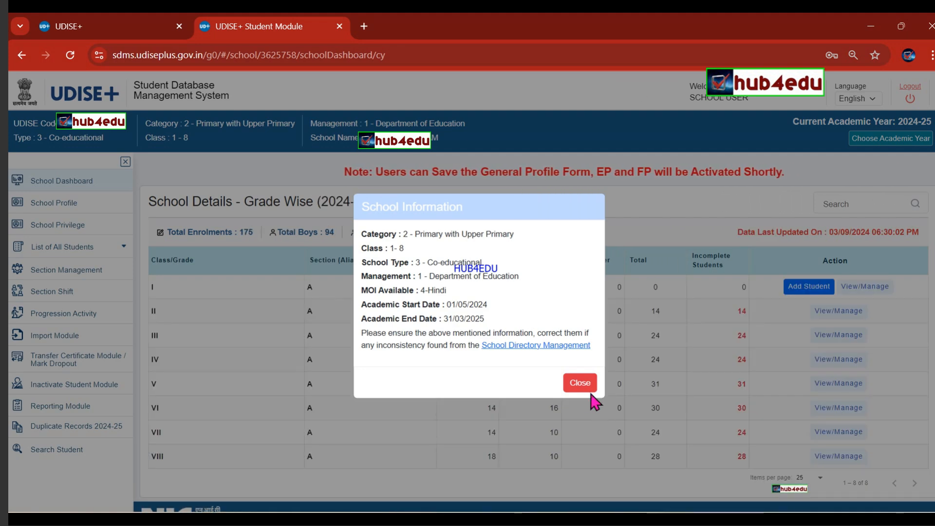
click(580, 384)
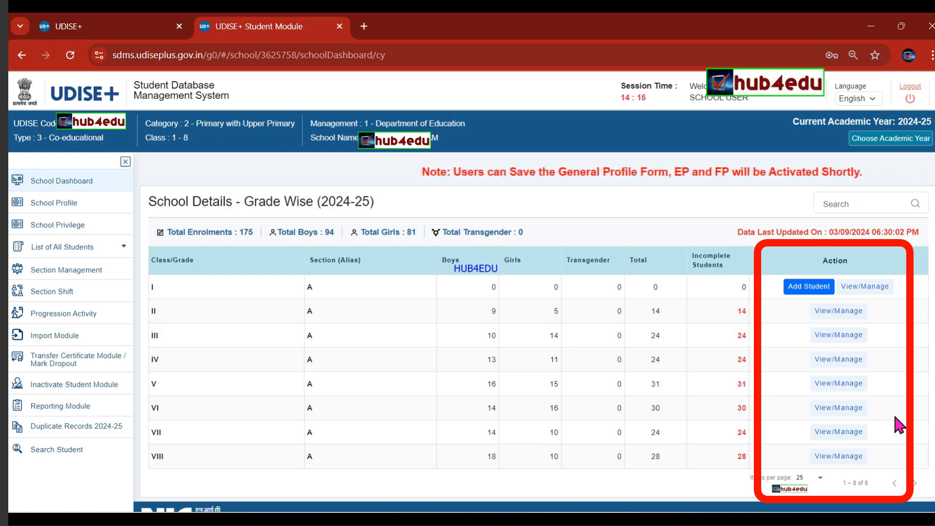
Start a new Class I student entry from the Action column and focus the Student's Name field.
click(809, 287)
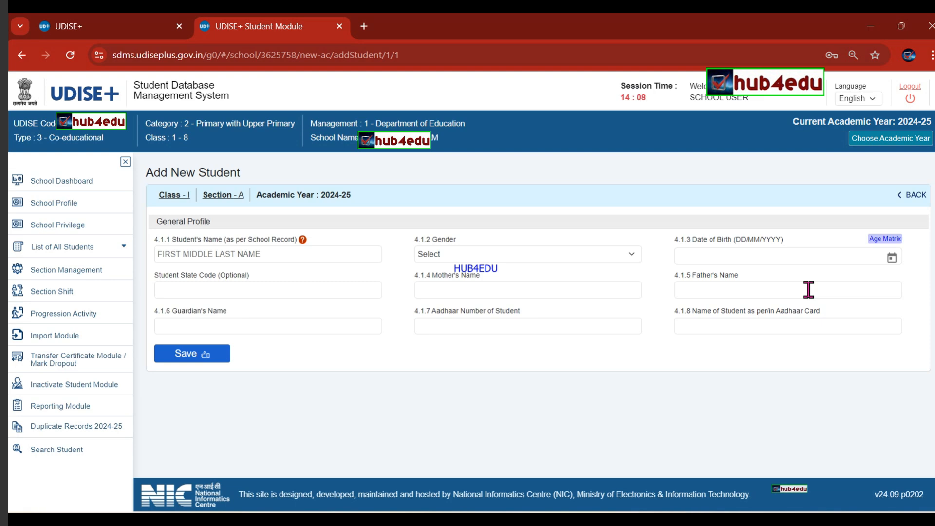
click(205, 254)
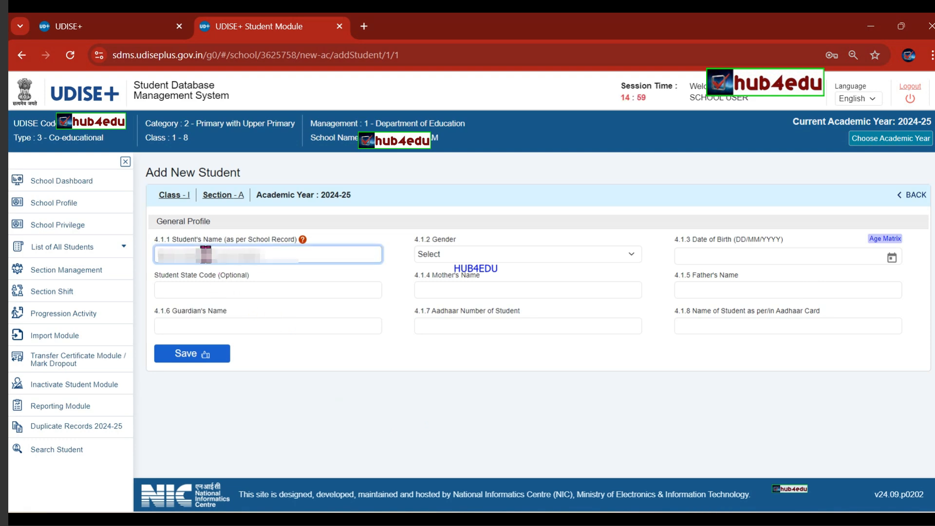
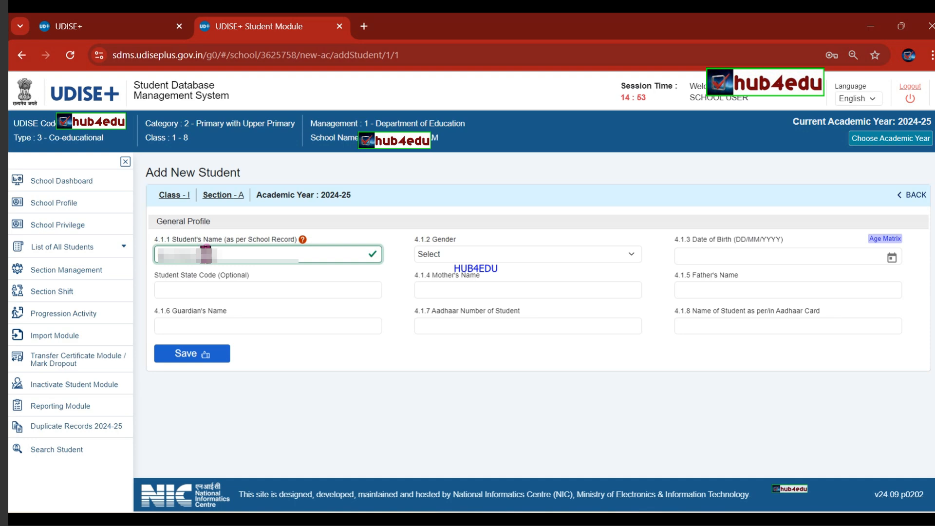
key(Tab)
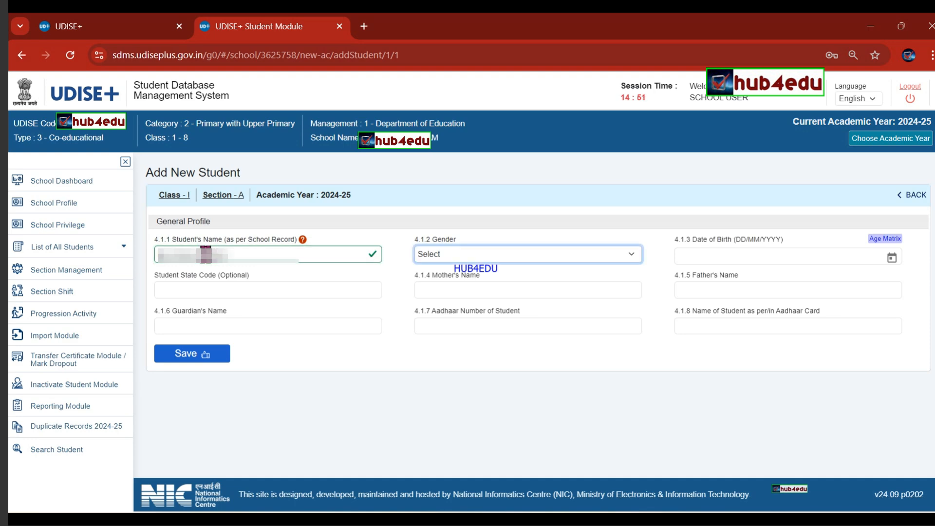
click(429, 253)
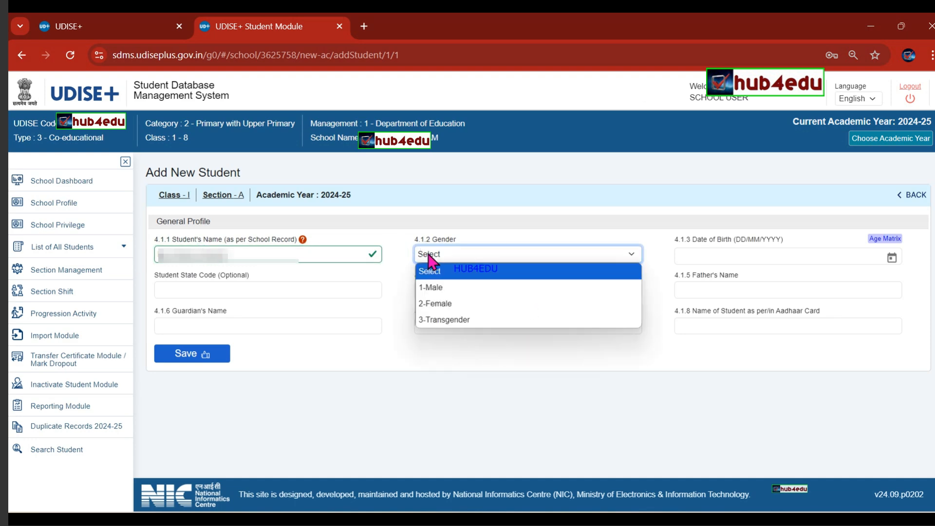
click(443, 302)
click(693, 252)
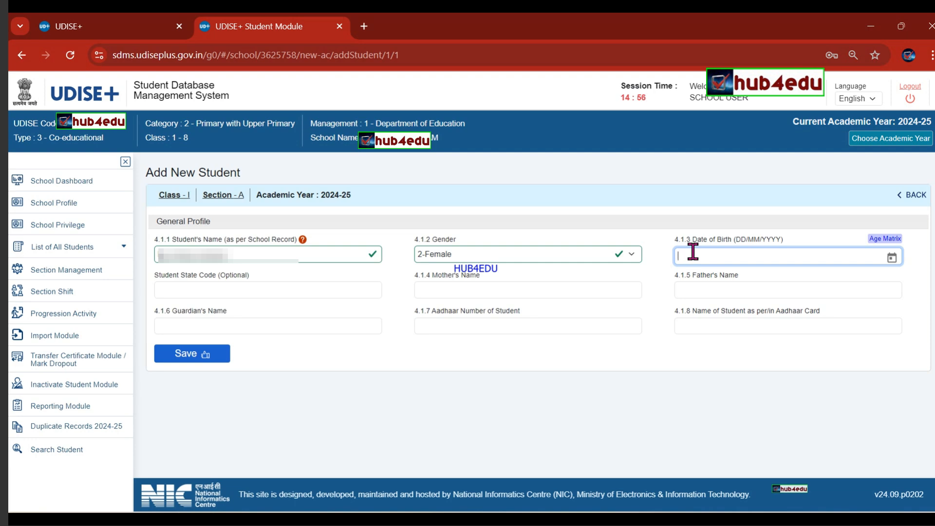
text(09/11/201)
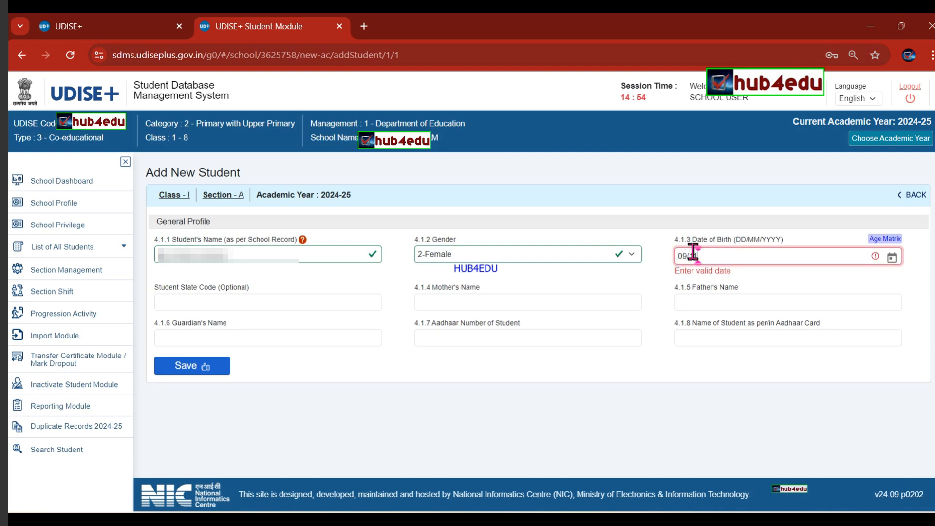
text(7)
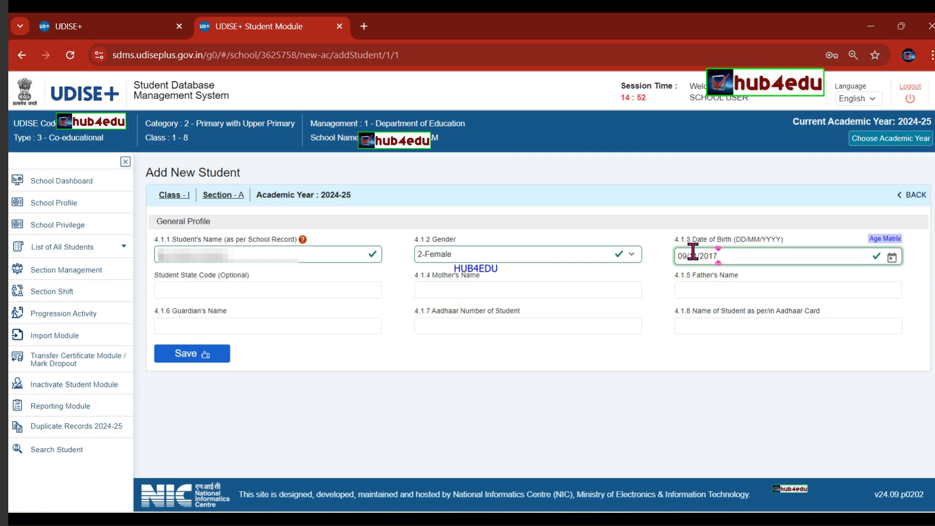
key(Tab)
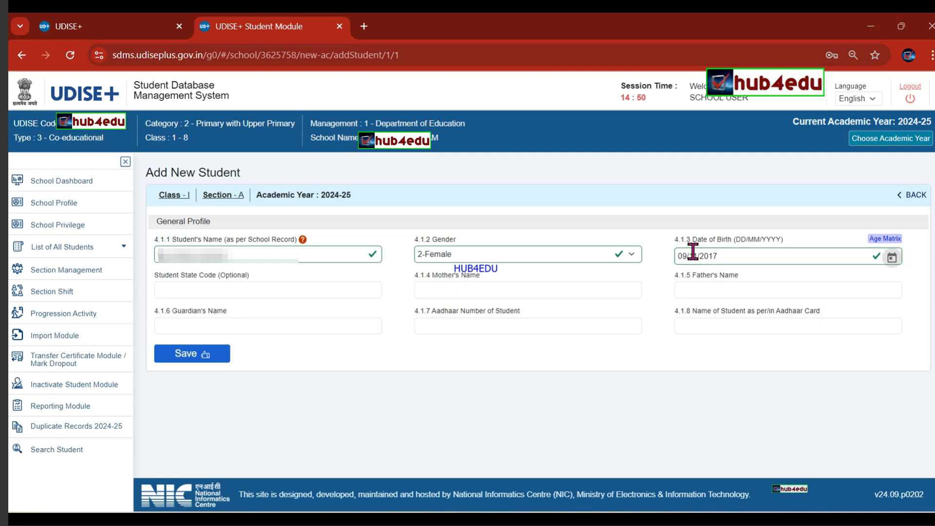
key(Tab)
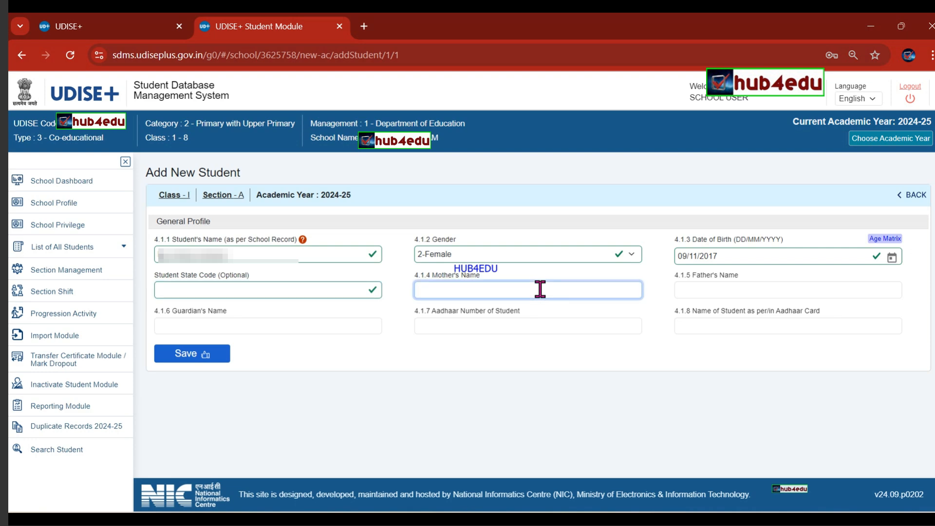
Fill in the mother's and father's names, and copy the father's name into Guardian's Name.
text(AN***)
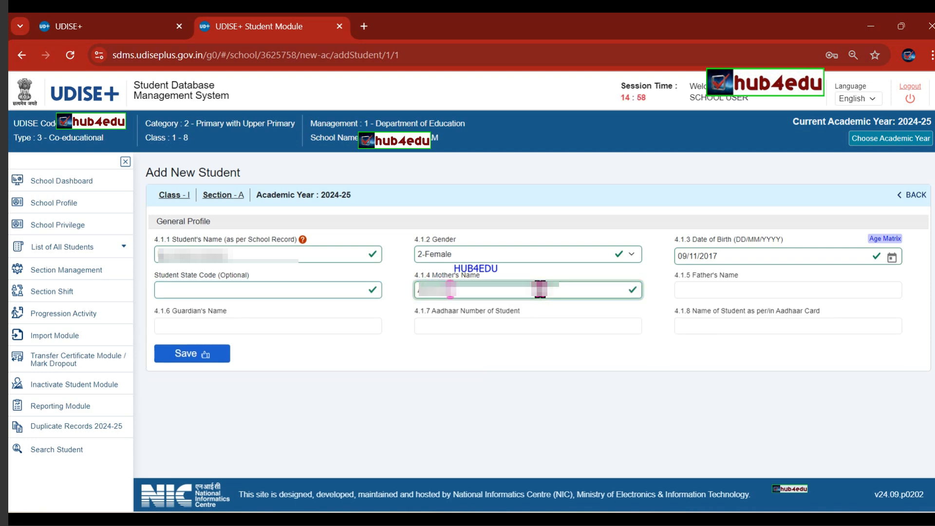
key(BackSpace)
key(BackSpace)
key(BackSpace)
text(* ***)
key(Tab)
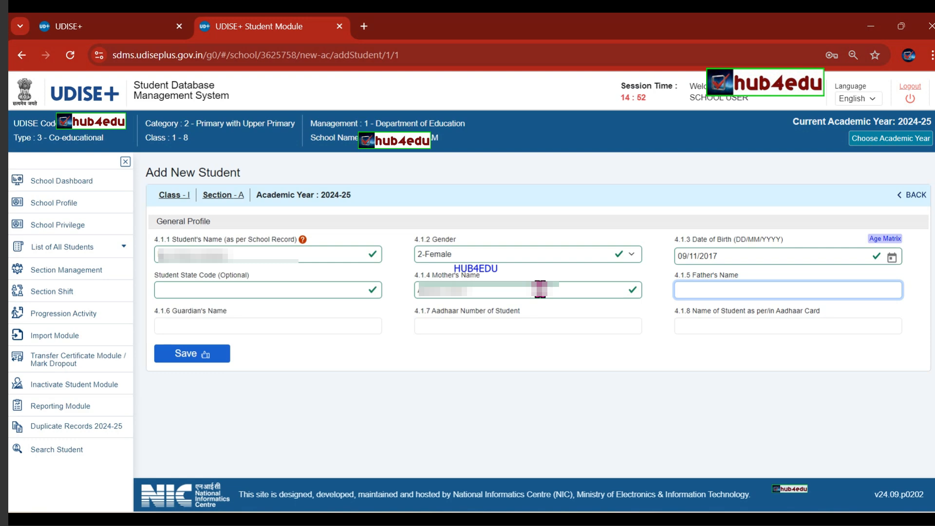
text(N)
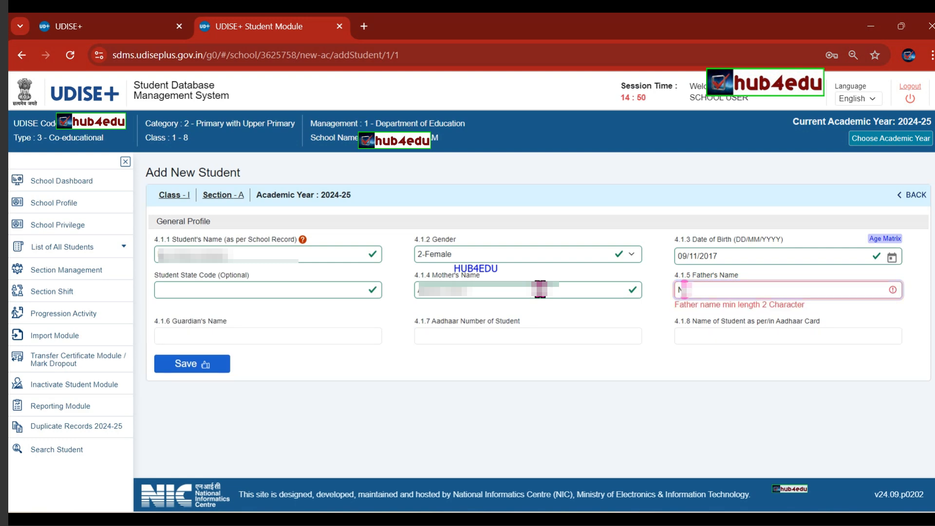
text(***********)
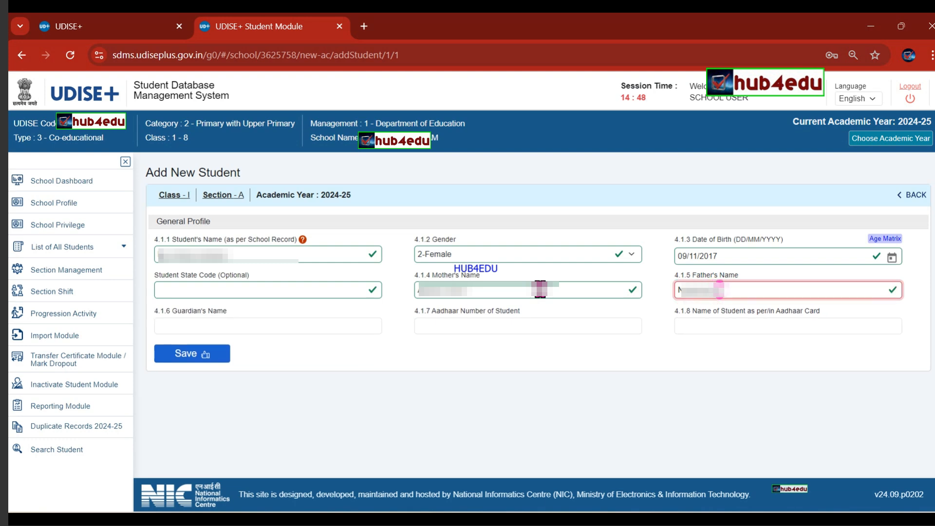
key(Tab)
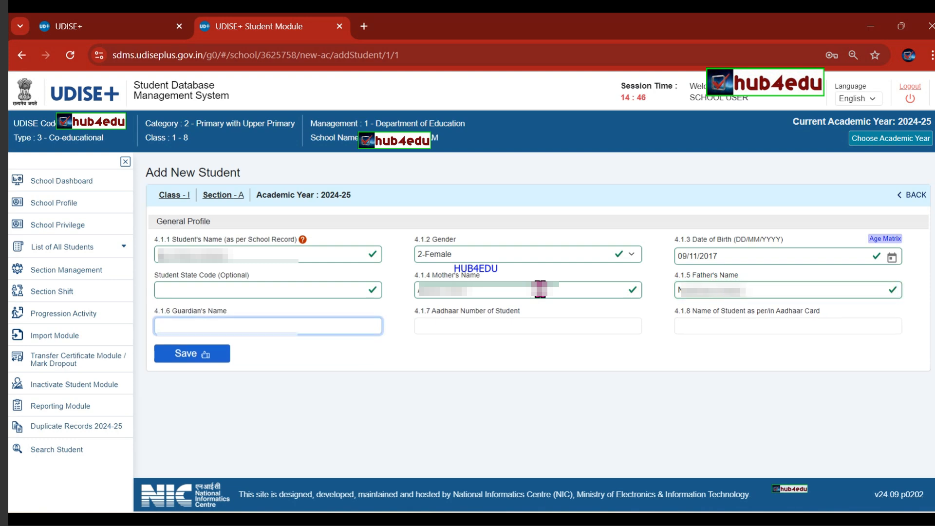
drag(756, 293, 579, 265)
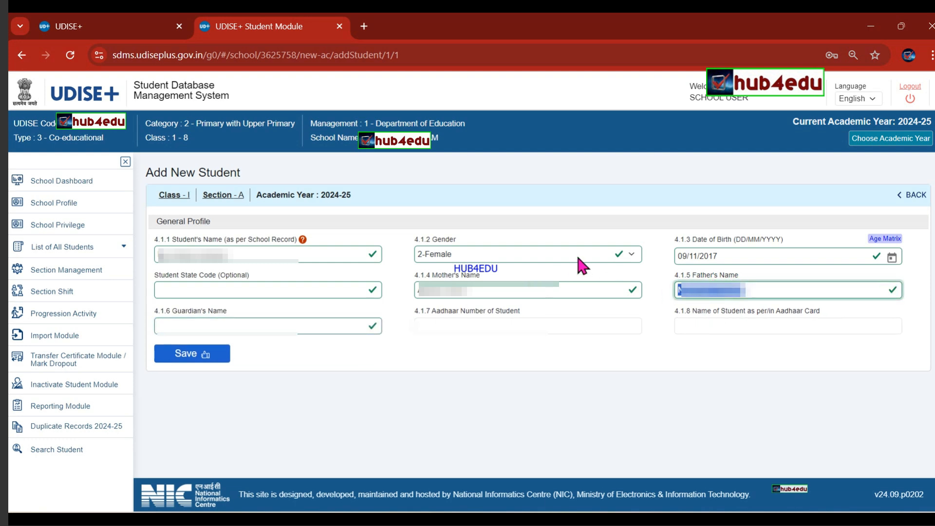
click(317, 331)
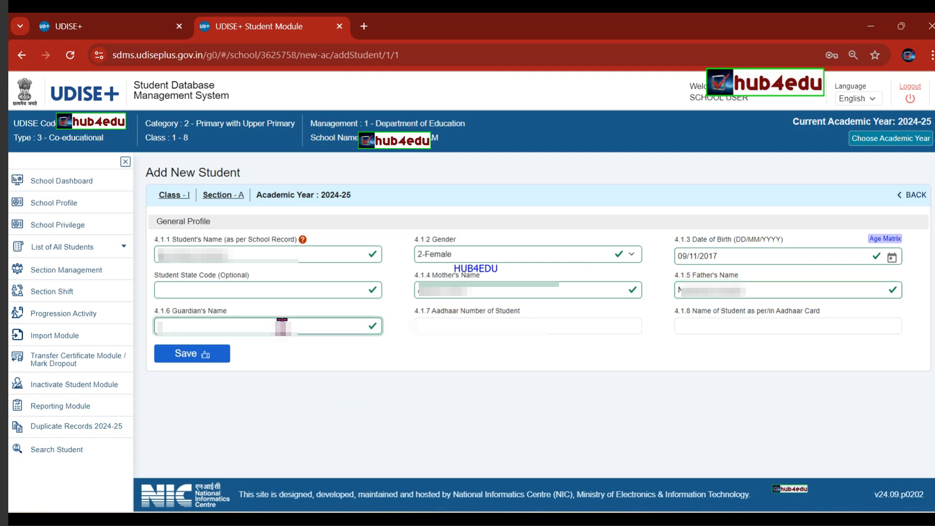
key(ctrl+v)
Enter the student's Aadhaar number and name as per Aadhaar, then save the profile.
click(446, 327)
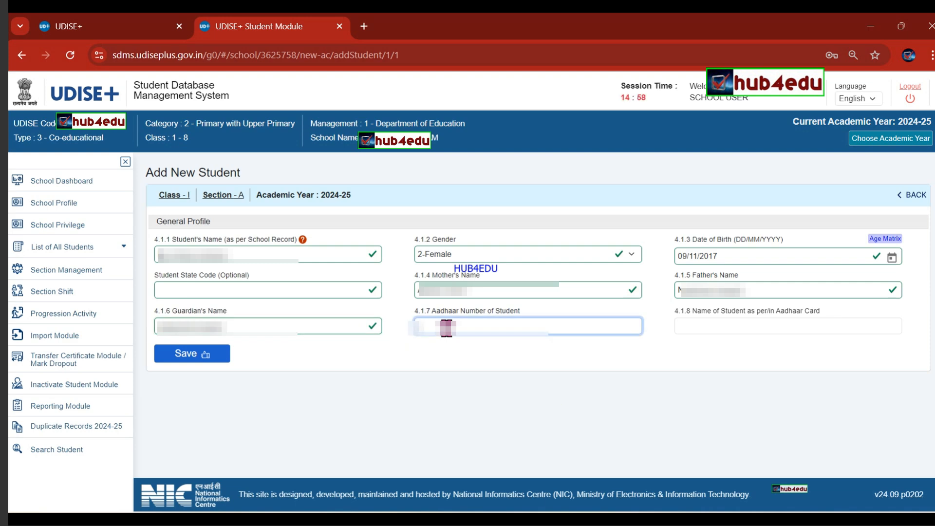
text(0000)
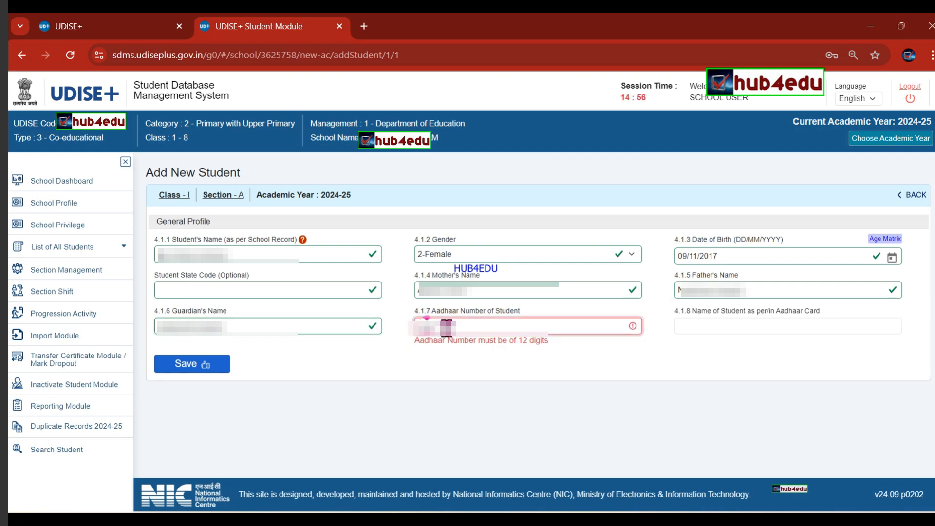
text(00000000)
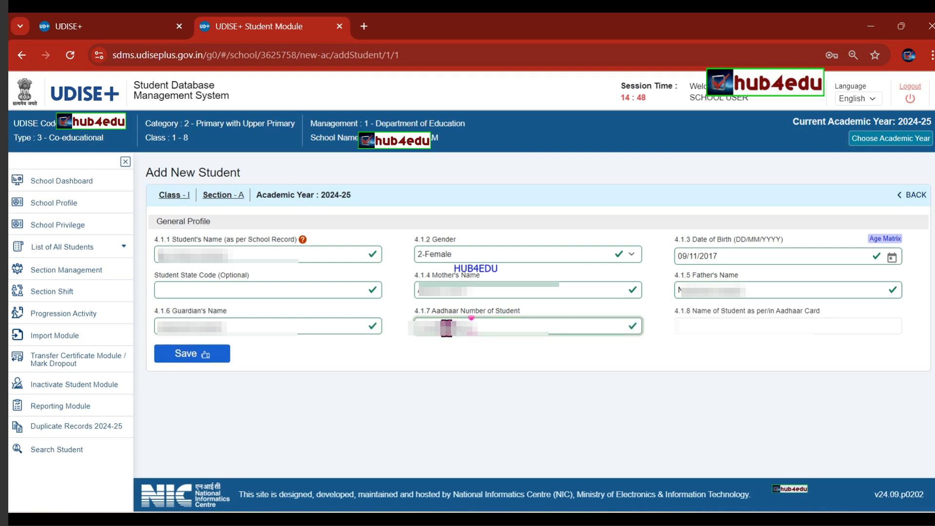
drag(246, 254, 130, 240)
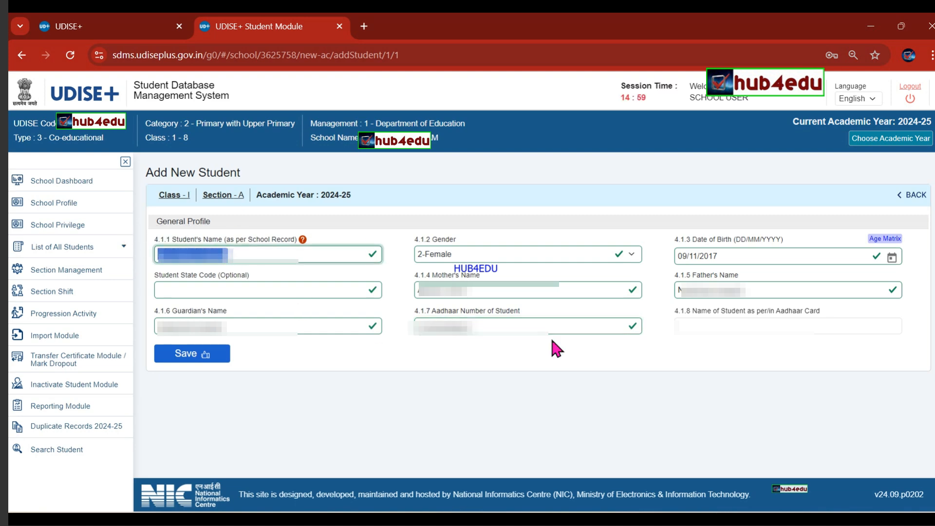
click(688, 322)
key(ctrl+v)
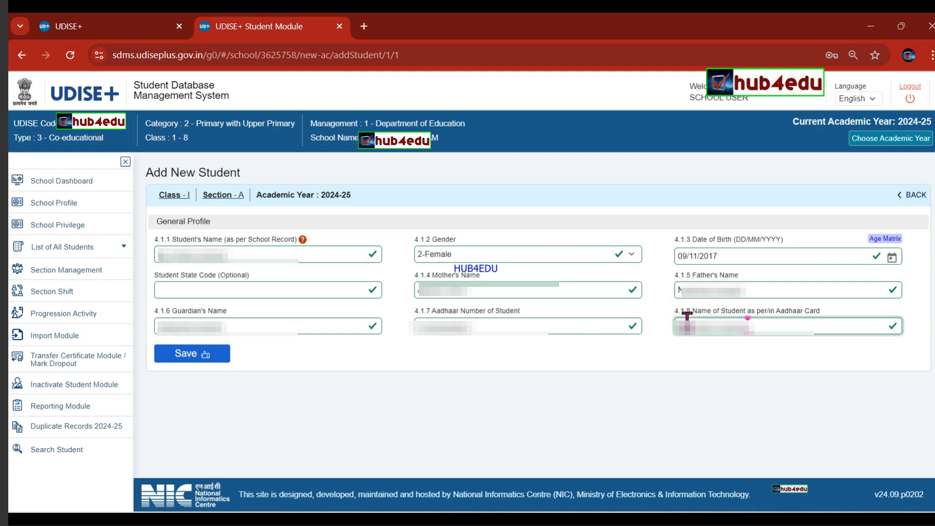
click(219, 358)
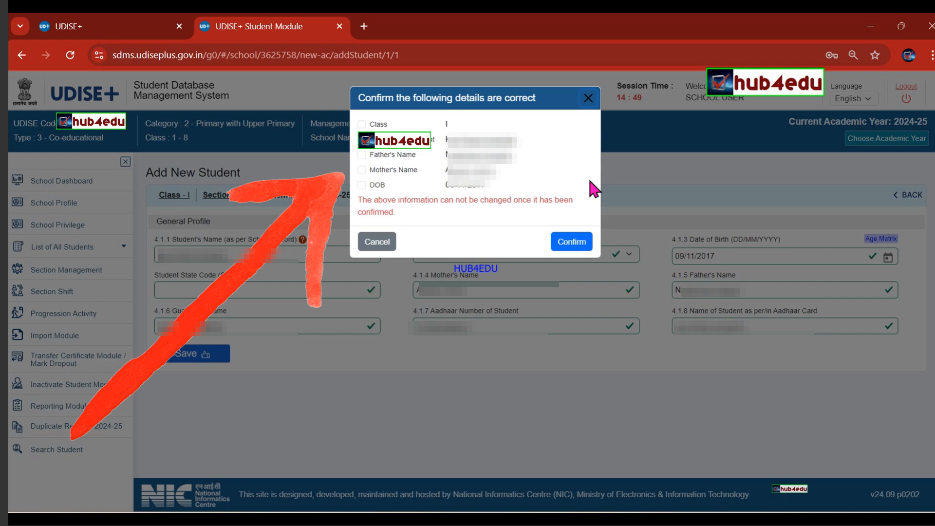
Tick Class, Father's Name, Mother's Name and DOB as correct, then close the confirmation unconfirmed.
click(572, 242)
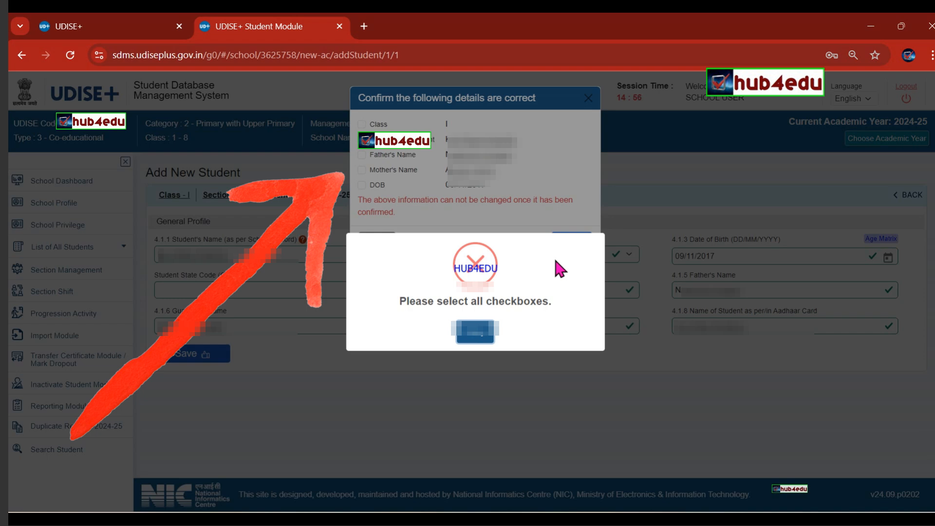
click(483, 336)
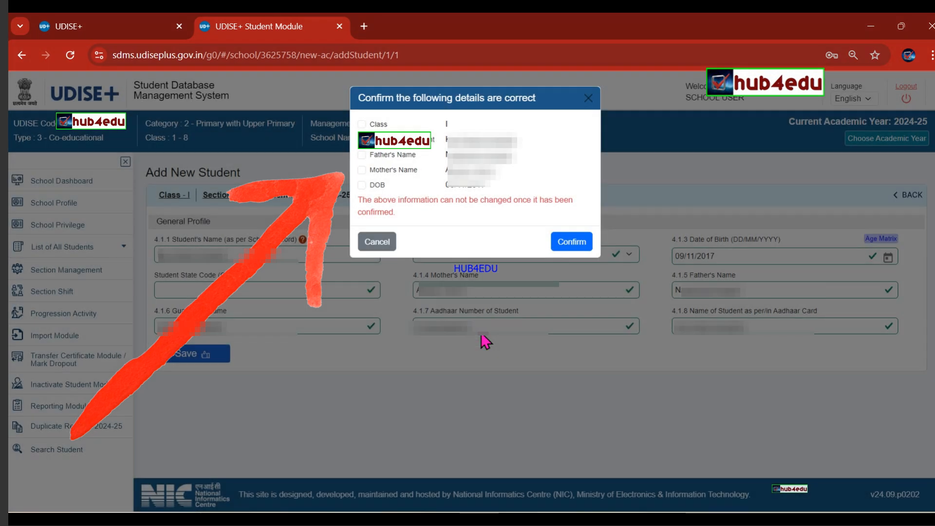
click(362, 124)
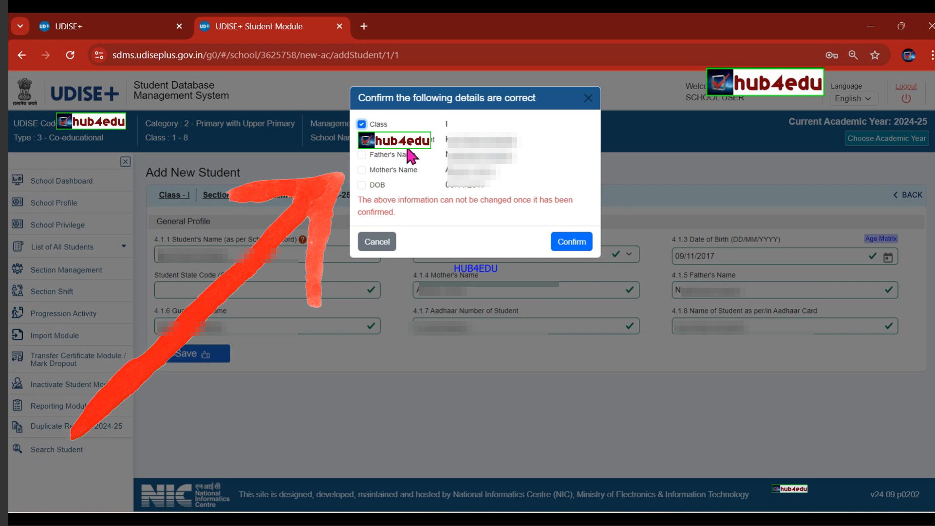
click(361, 155)
click(361, 170)
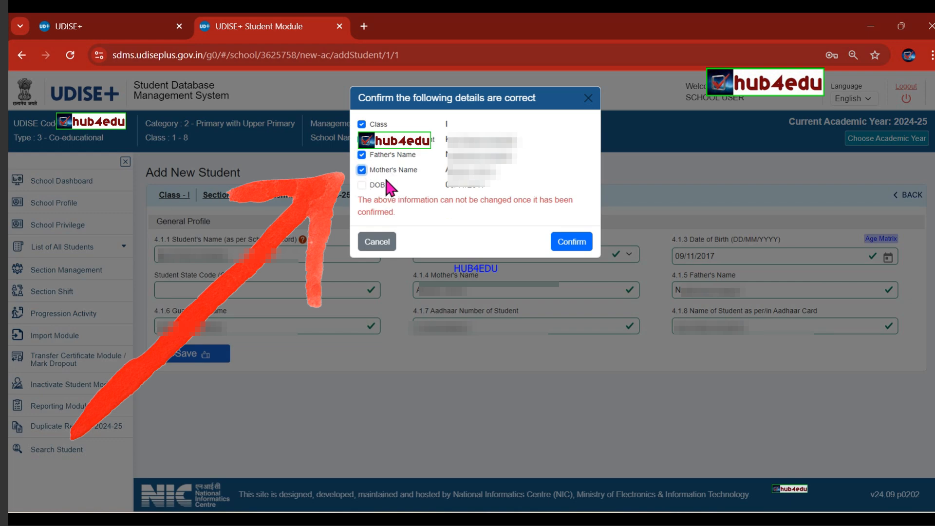
click(362, 185)
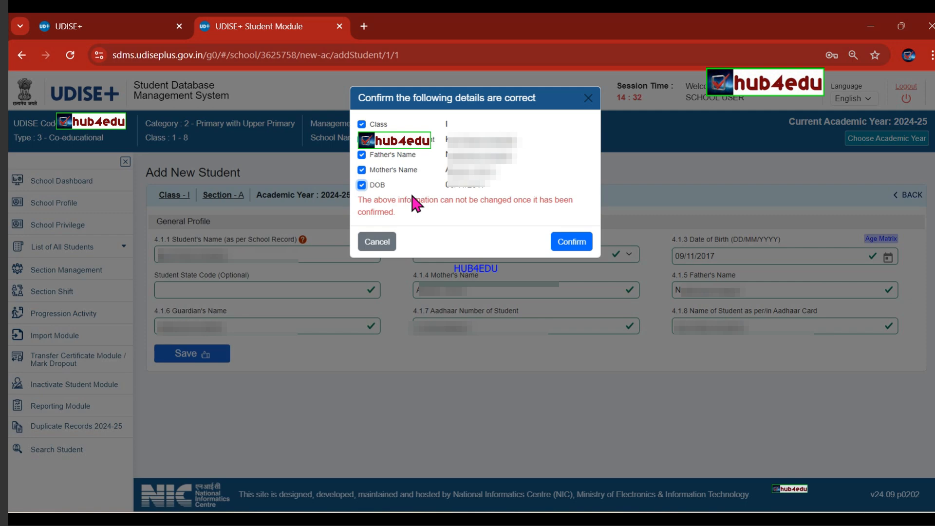
click(589, 99)
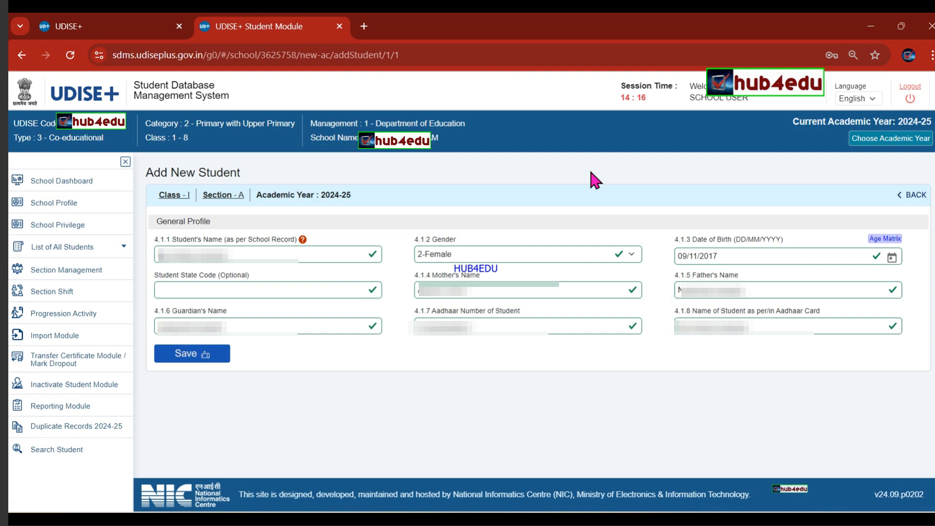
Show the Active Students list under List of All Students in the sidebar.
click(110, 257)
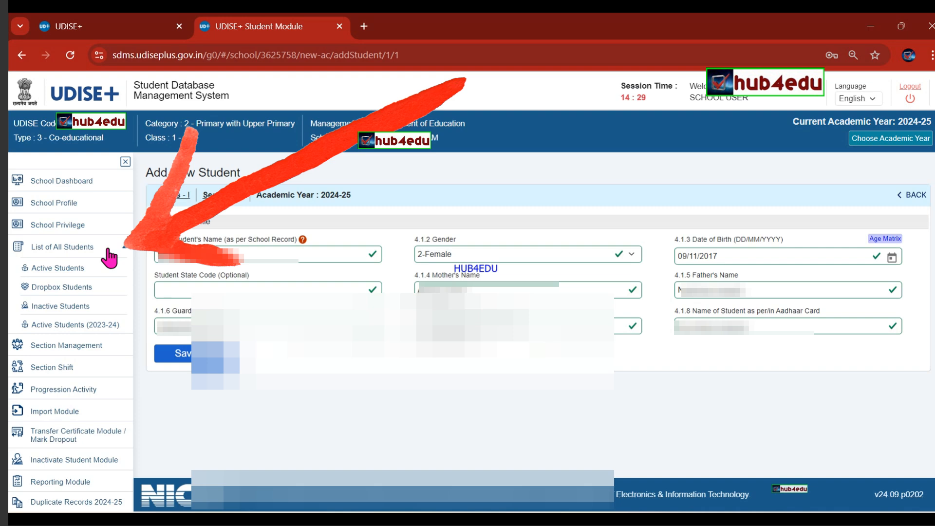
click(61, 275)
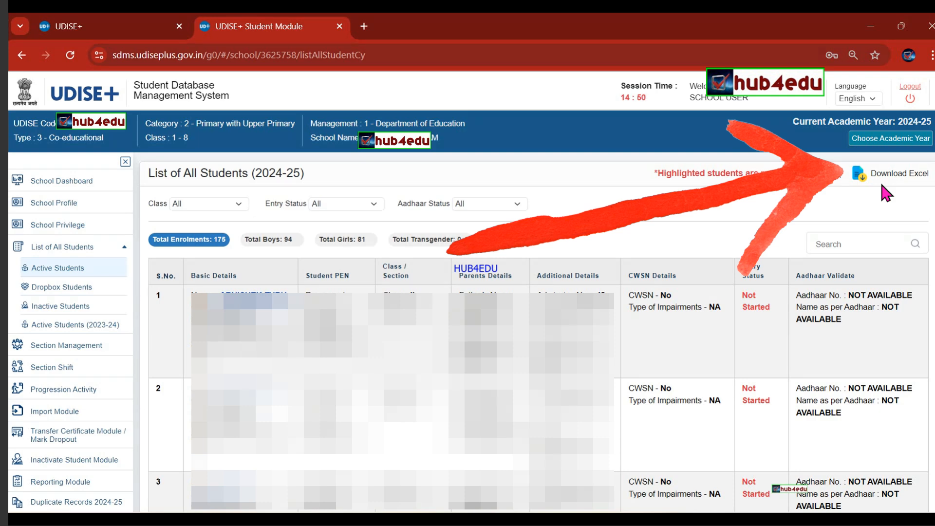
Bring up the open Excel window previews from the taskbar.
click(681, 523)
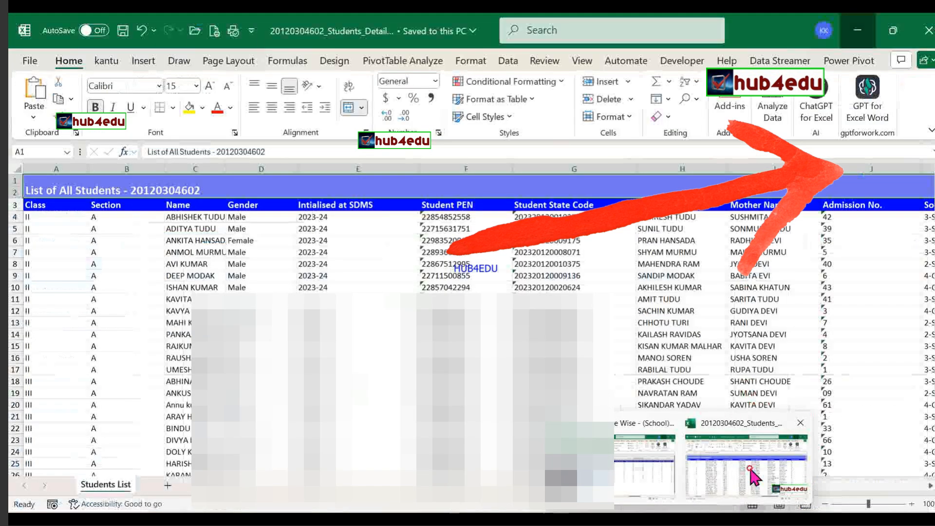
Check the Students_Details workbook's Minority Group and BPL beneficiary columns, then close Excel.
click(741, 488)
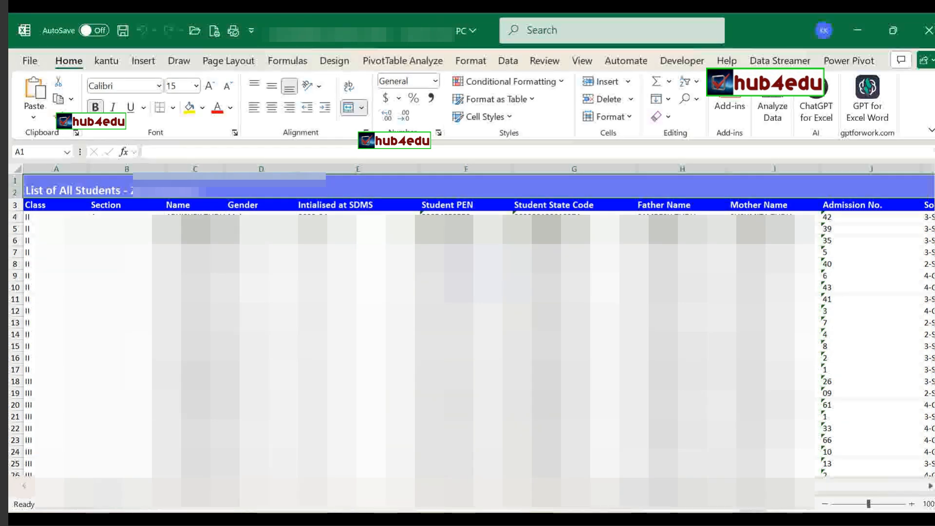
click(879, 221)
key(Right)
key(Right)
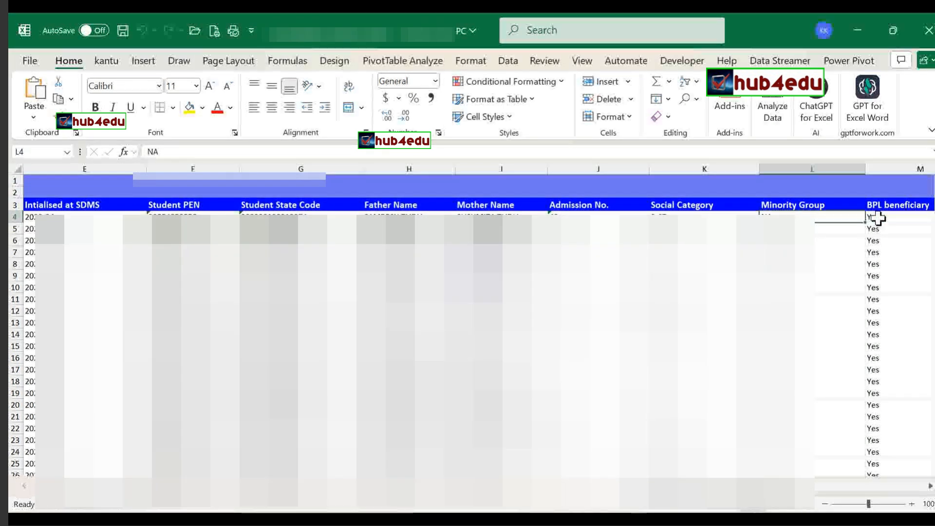
key(Right)
key(Left)
key(Left)
key(Left)
key(Left)
key(Left)
key(Left)
key(Left)
key(Left)
key(Left)
key(Left)
key(Left)
key(Left)
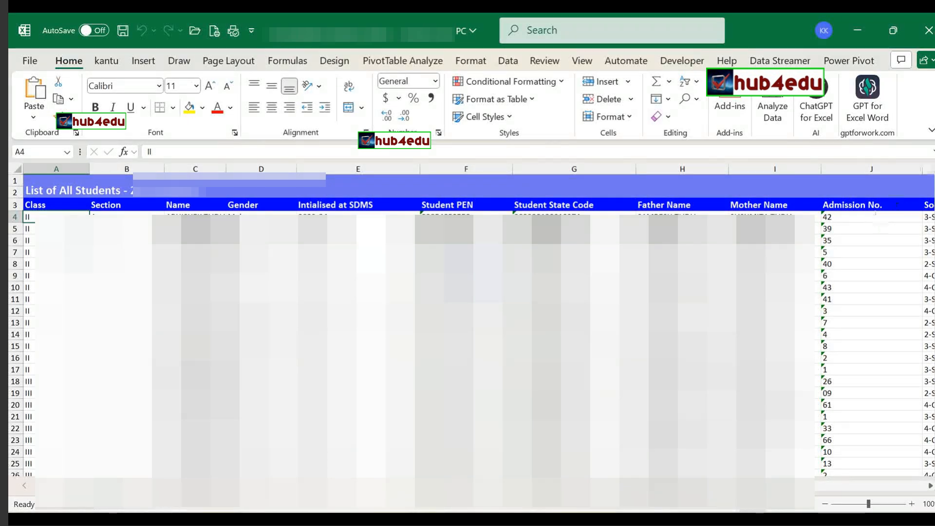
click(929, 30)
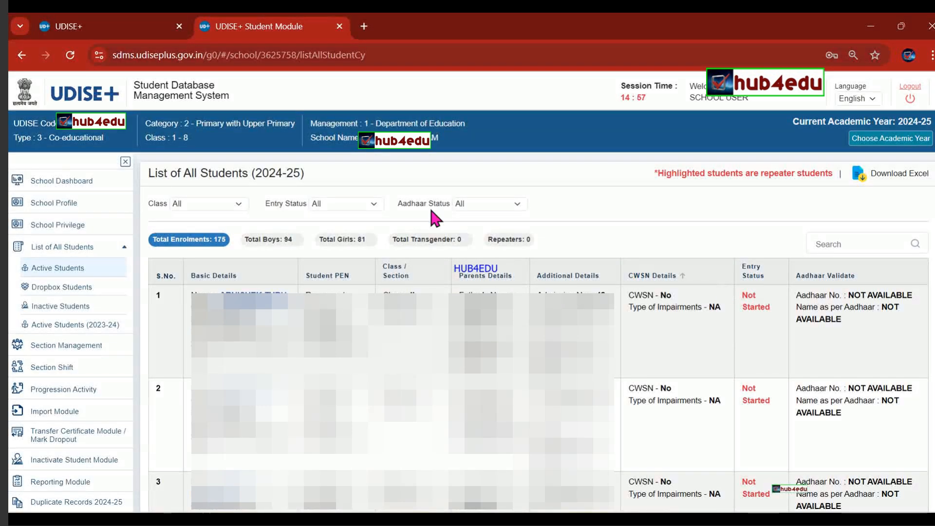
Go from School Dashboard through Import Module to the Import Within State student search.
click(82, 188)
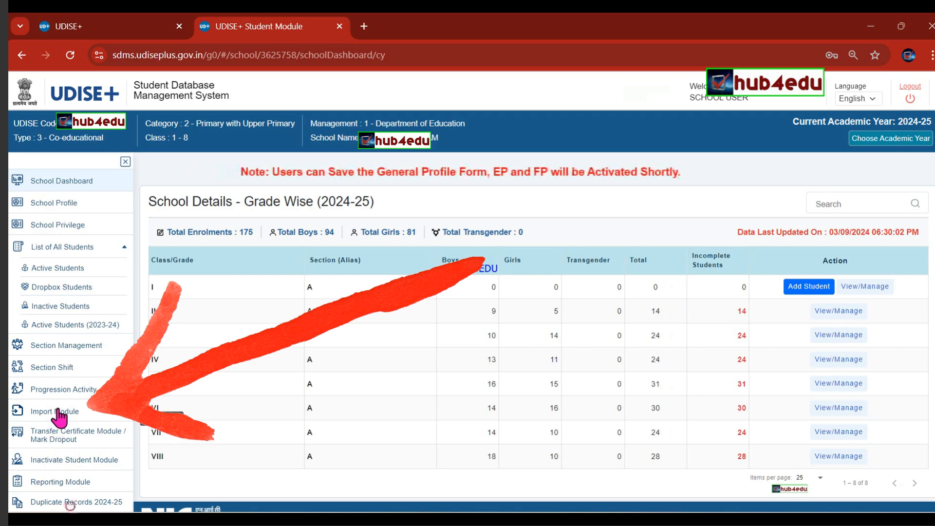
click(57, 412)
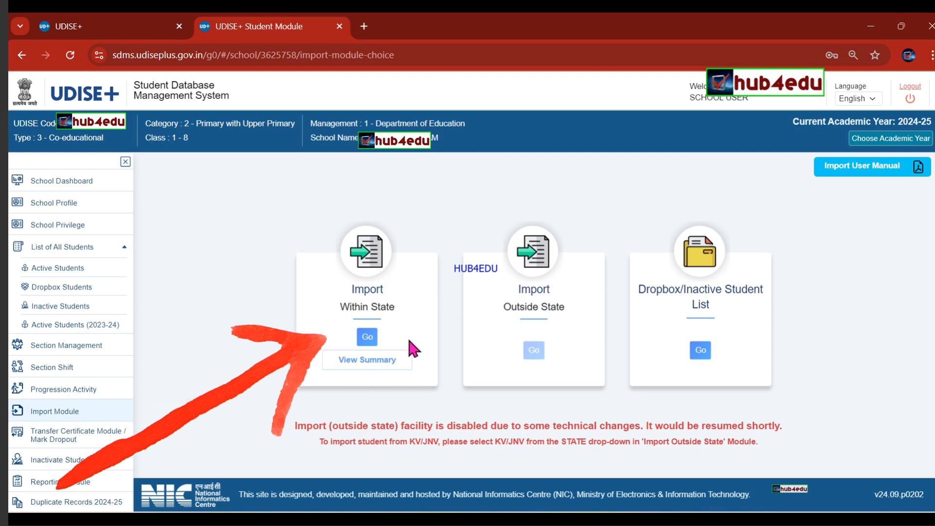
click(368, 338)
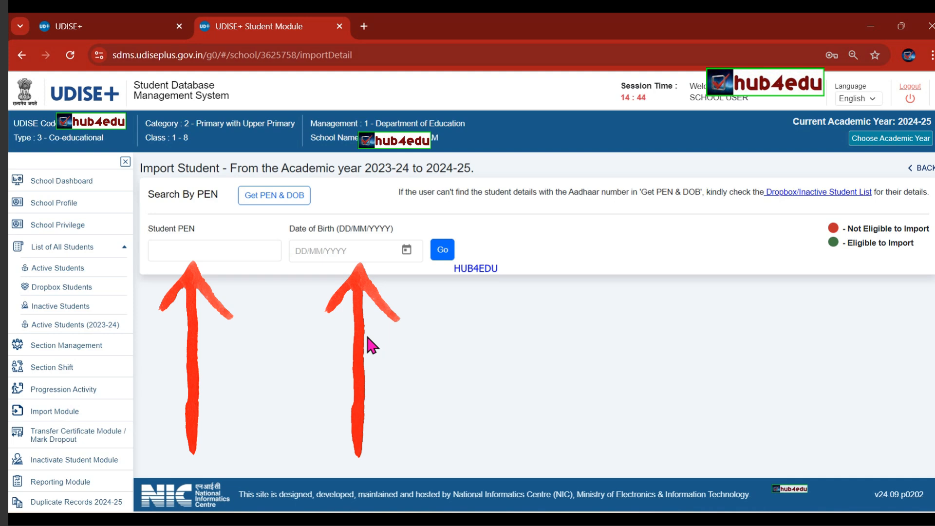
In Get PEN & DOB, enter the student's Aadhaar number and birth year 2017, then search.
click(275, 204)
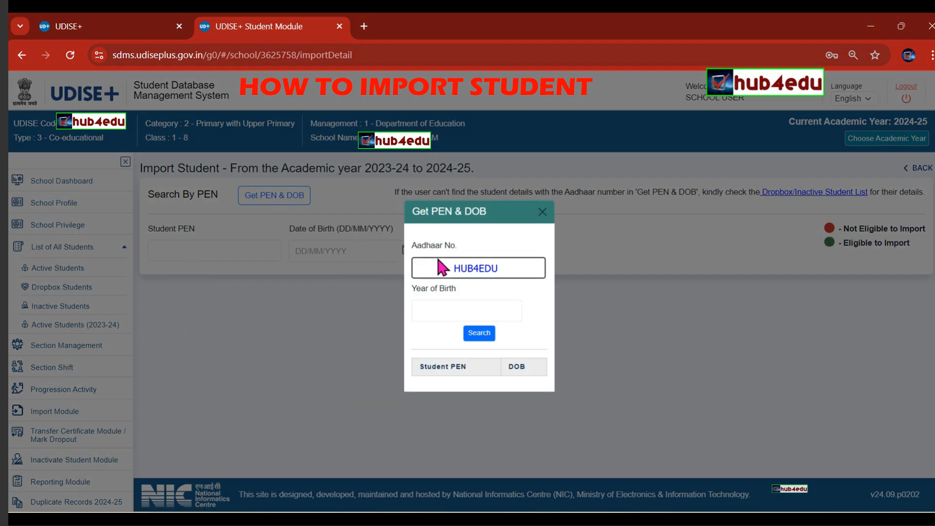
click(436, 269)
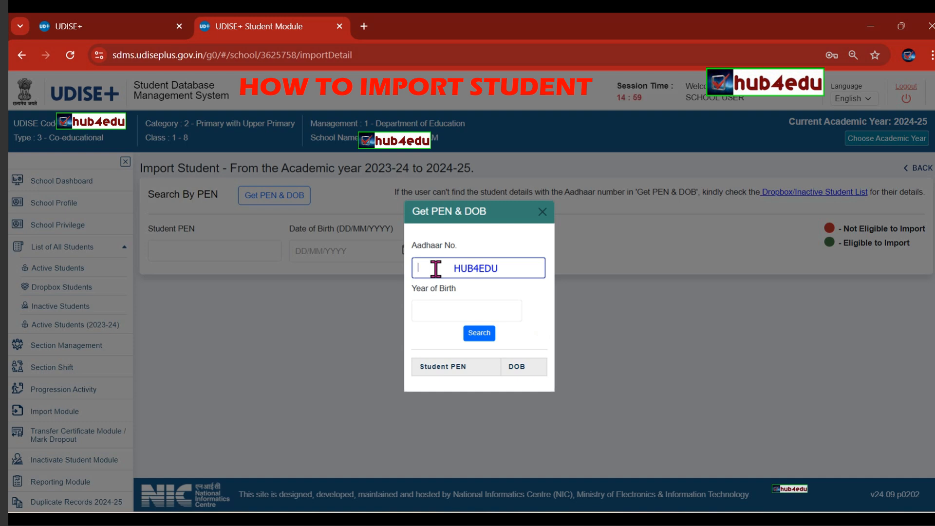
text(123456789012)
click(435, 307)
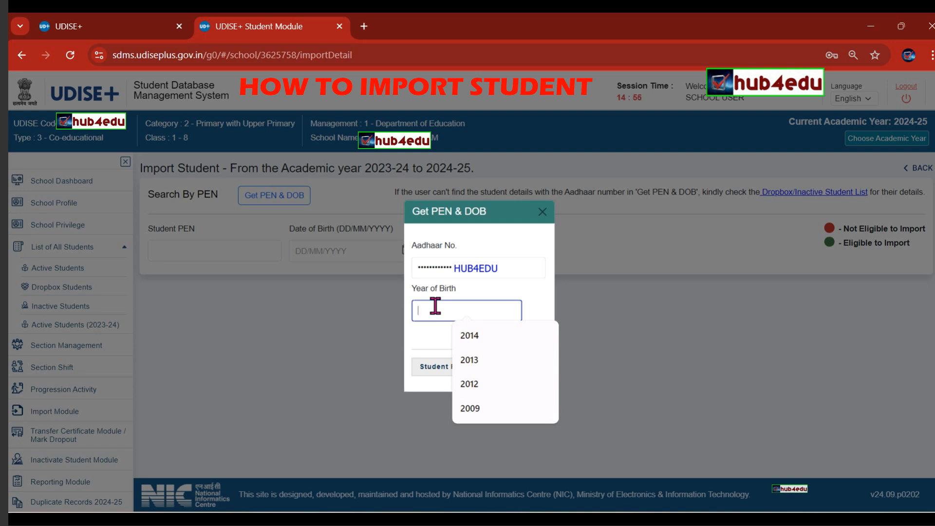
text(201)
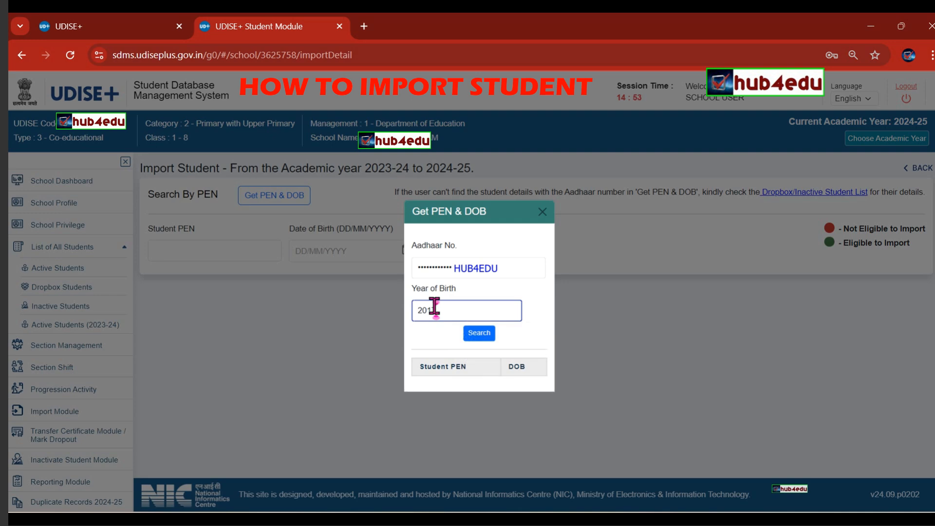
text(7)
click(479, 335)
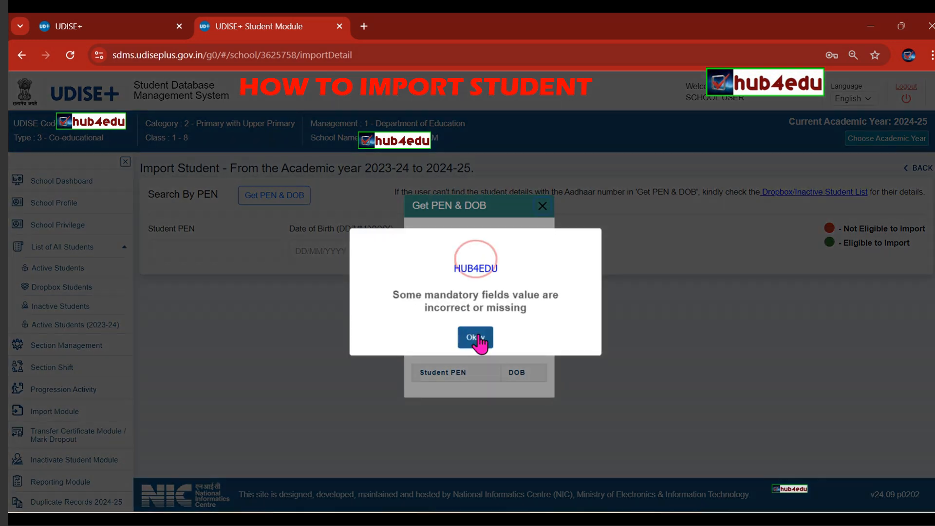
Correct the Aadhaar number, rerun the search, and copy the returned PEN.
click(476, 342)
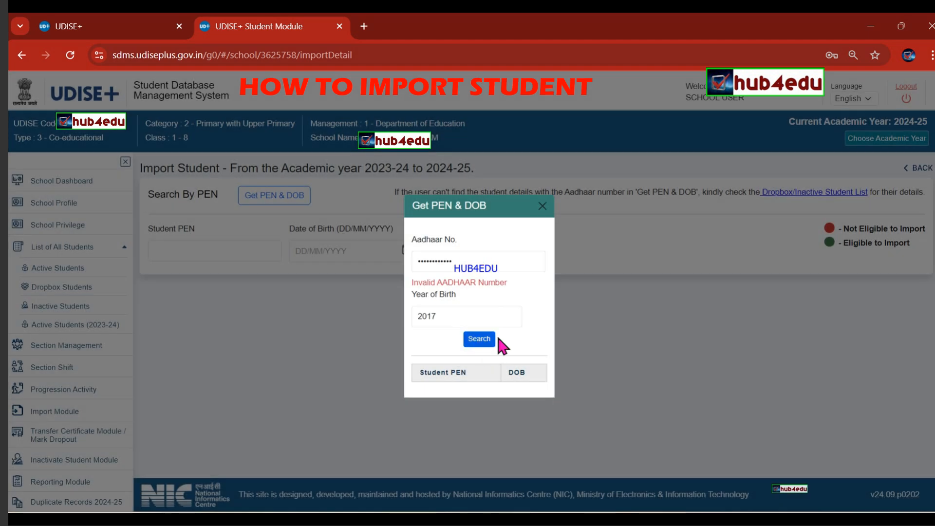
double_click(476, 263)
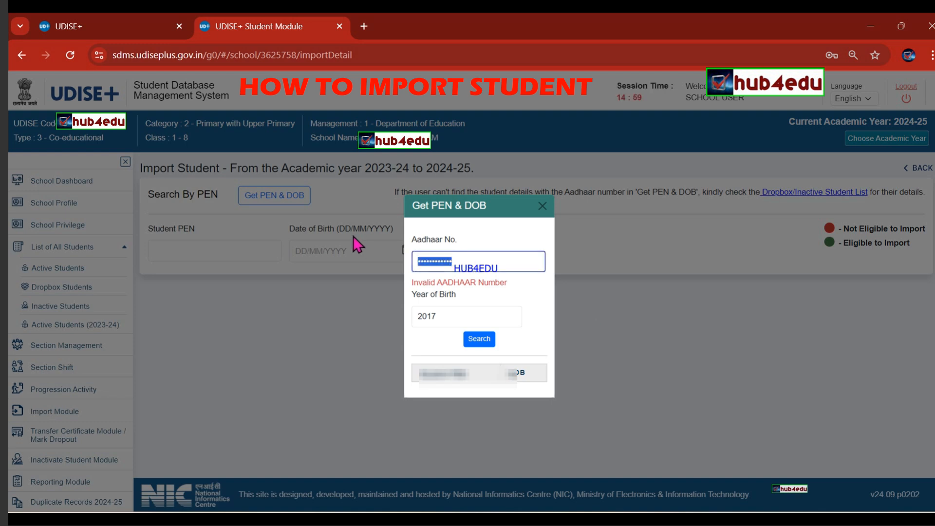
text(••••)
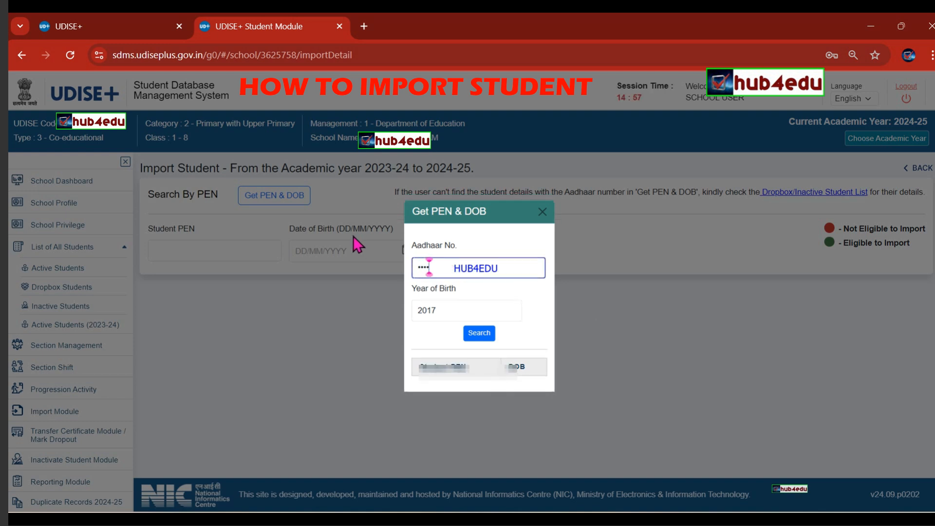
text(••••••••)
click(479, 336)
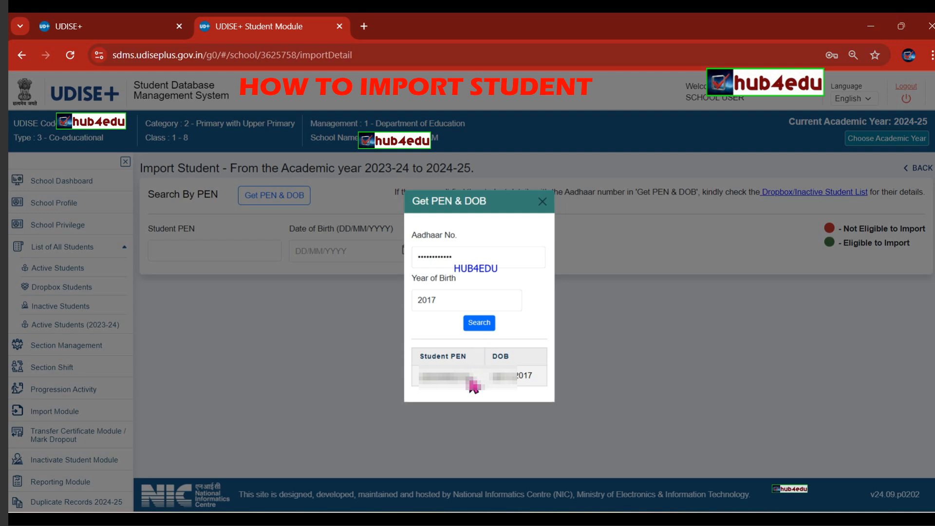
drag(473, 386, 422, 391)
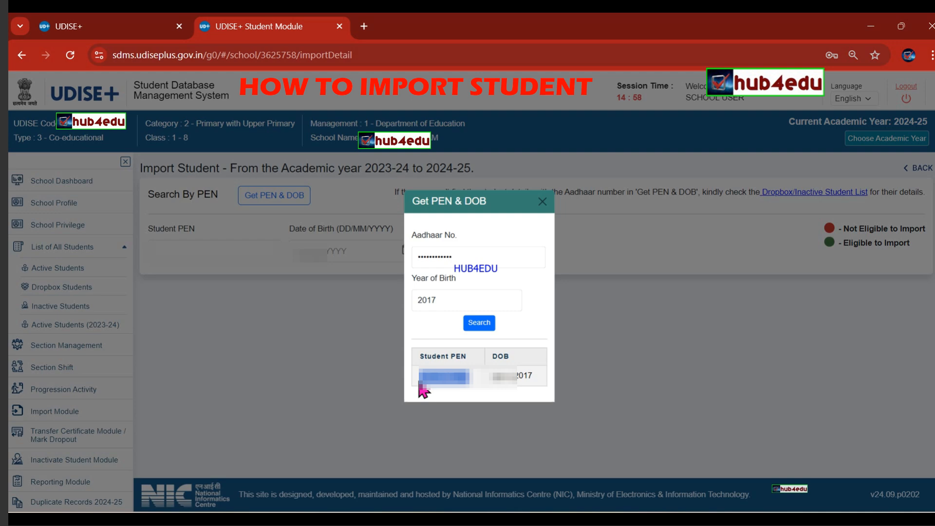
click(542, 202)
Paste the copied PEN into Student PEN and type a 2017 date of birth.
click(216, 256)
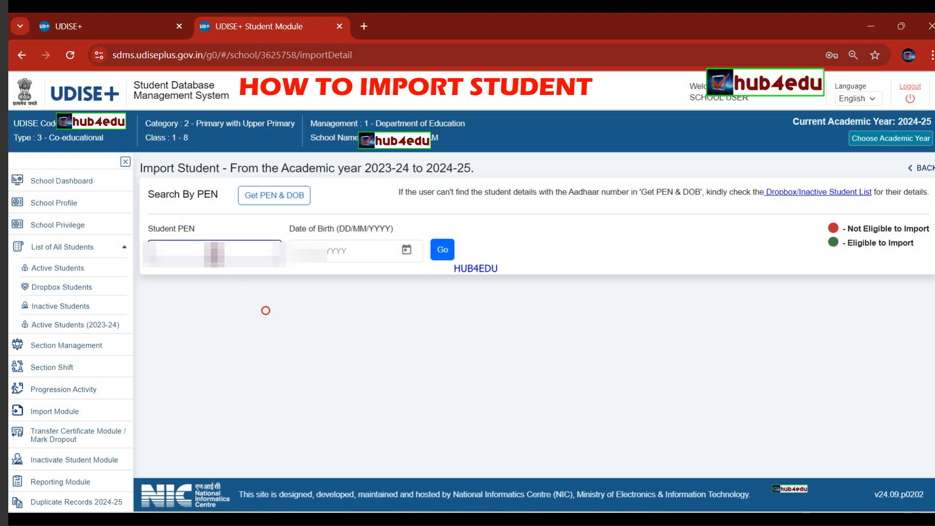
key(ctrl+v)
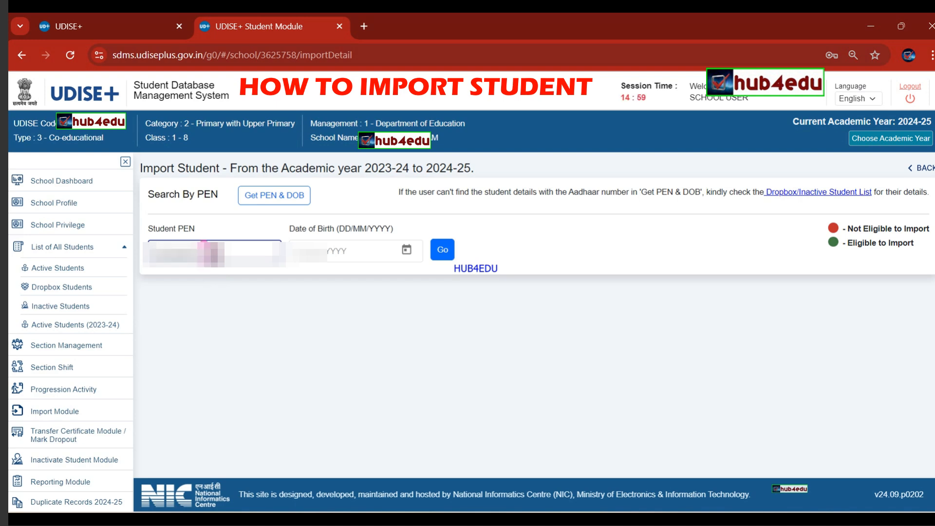
click(300, 251)
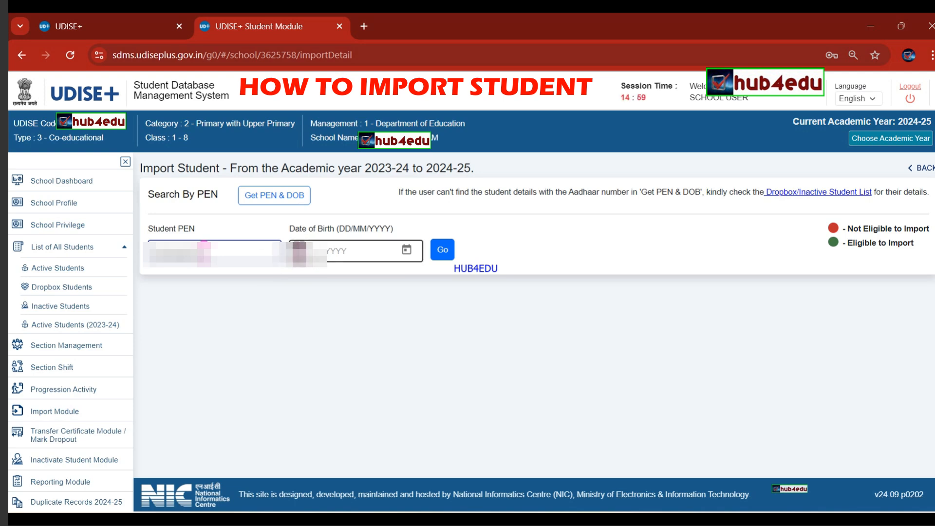
click(300, 251)
text(??/??/20)
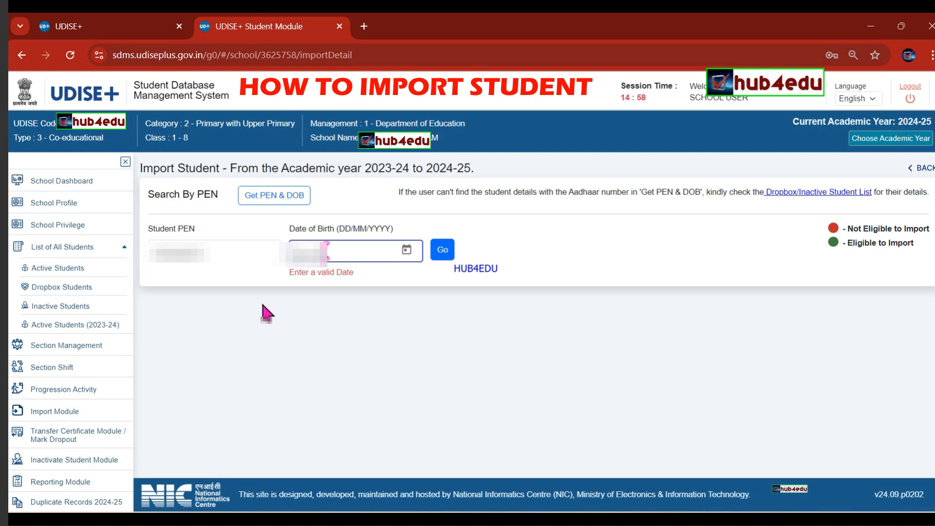
text(17)
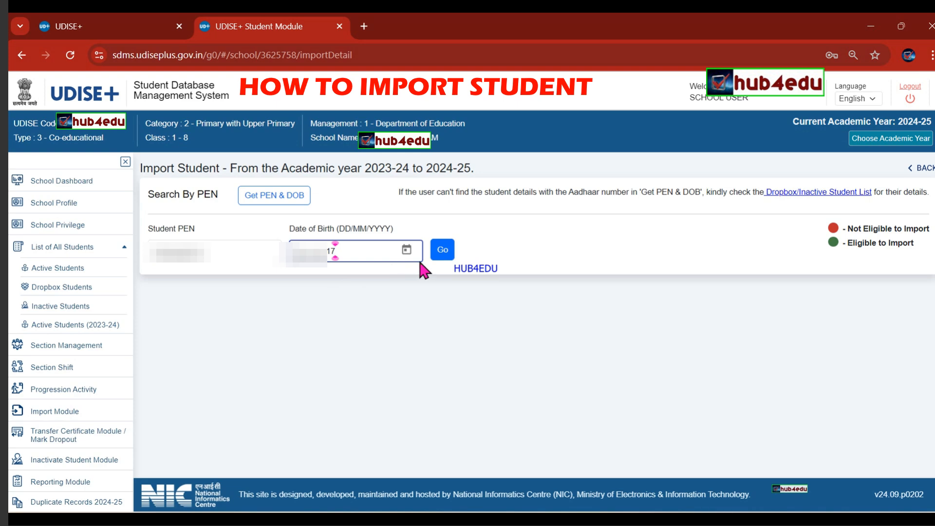
Search the student by PEN and date of birth and scroll to the Import To (2024-25) form.
click(443, 250)
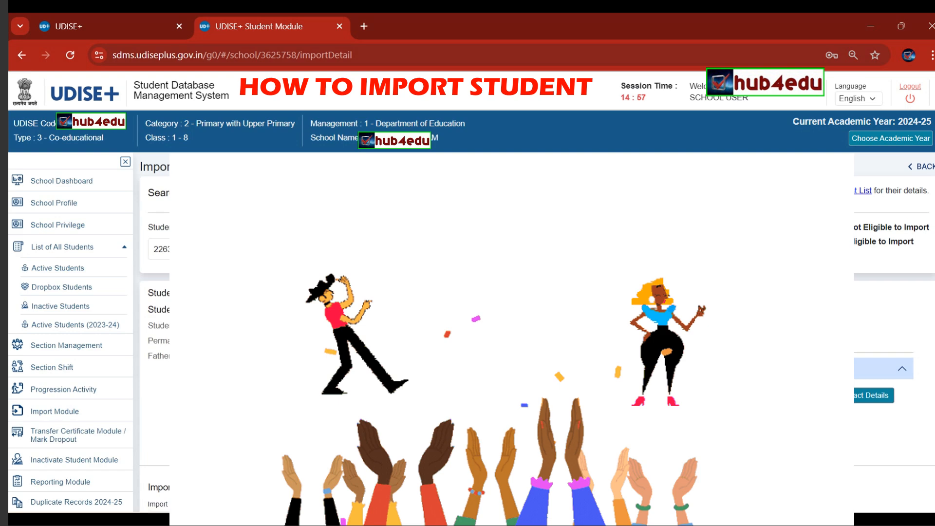
scroll(536, 331, down, 3)
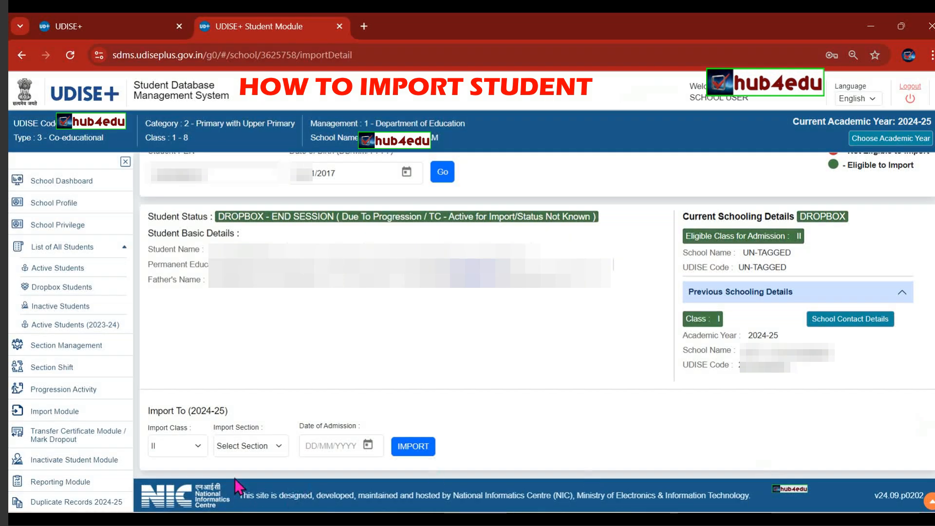
Import the student into Class I, Section A, with admission date 04/04/2024.
click(196, 447)
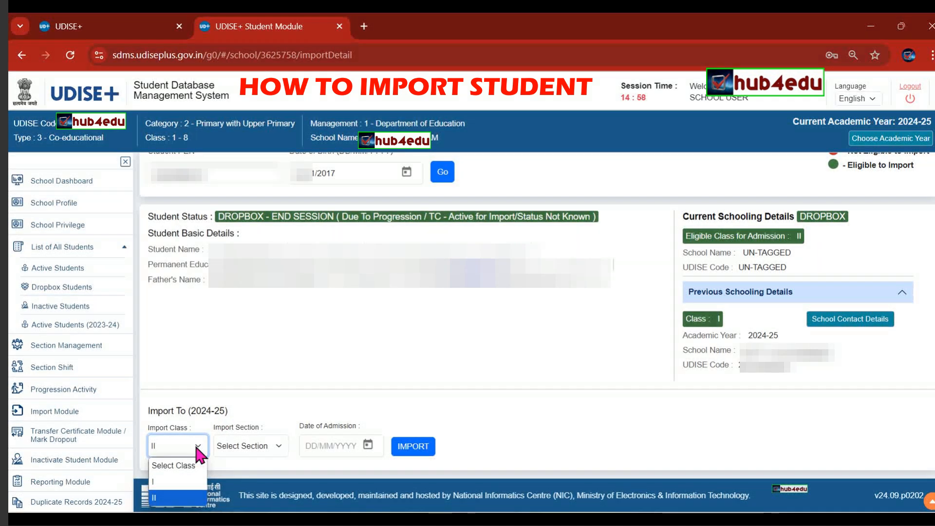
click(181, 482)
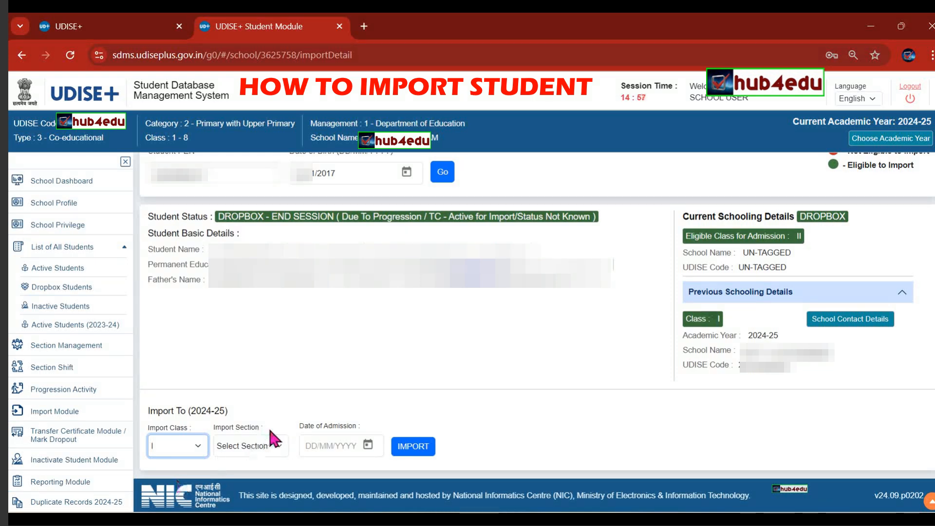
click(271, 445)
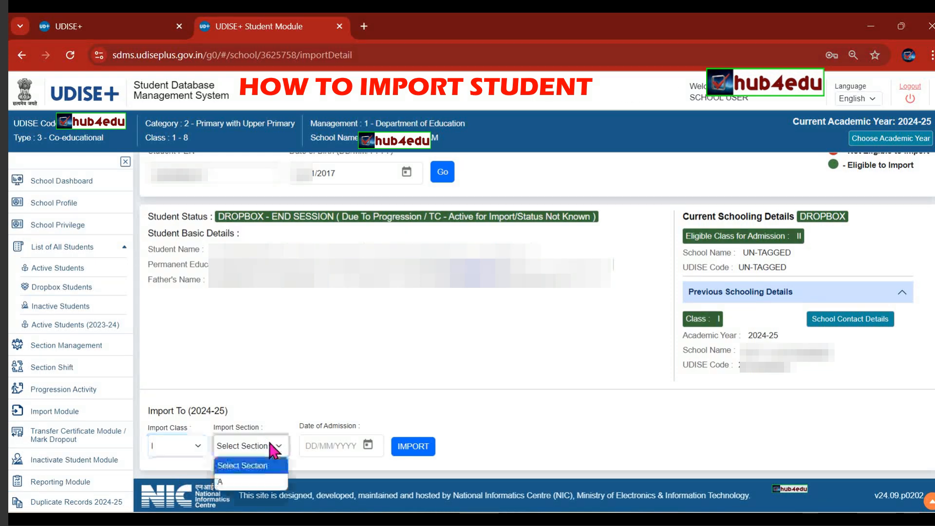
click(238, 482)
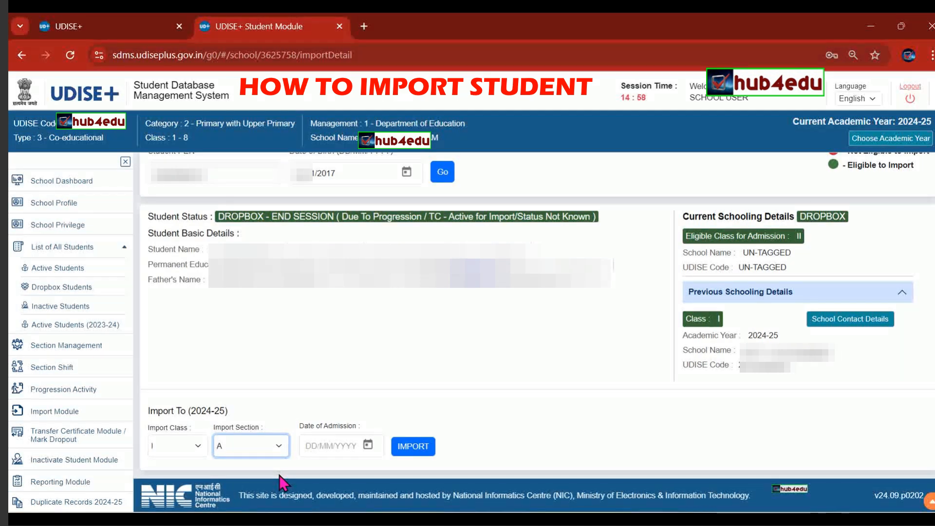
click(309, 446)
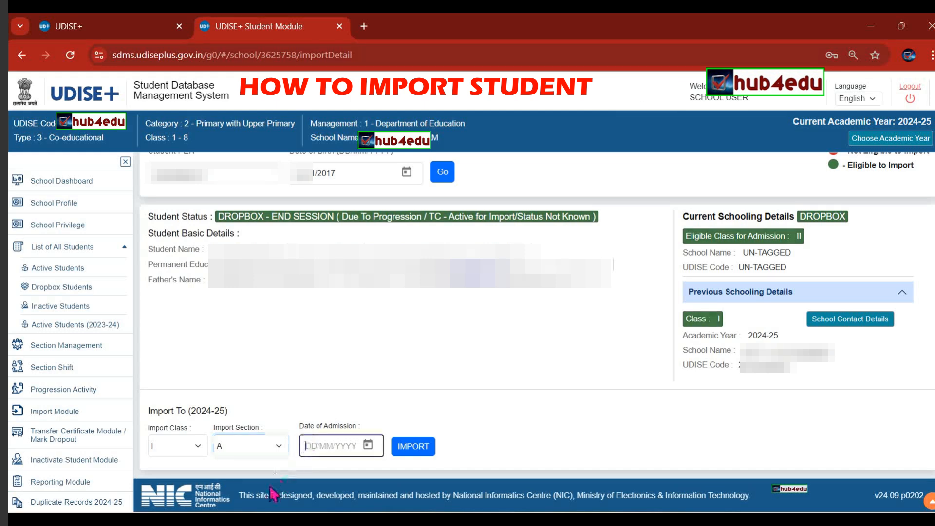
text(04/04/20)
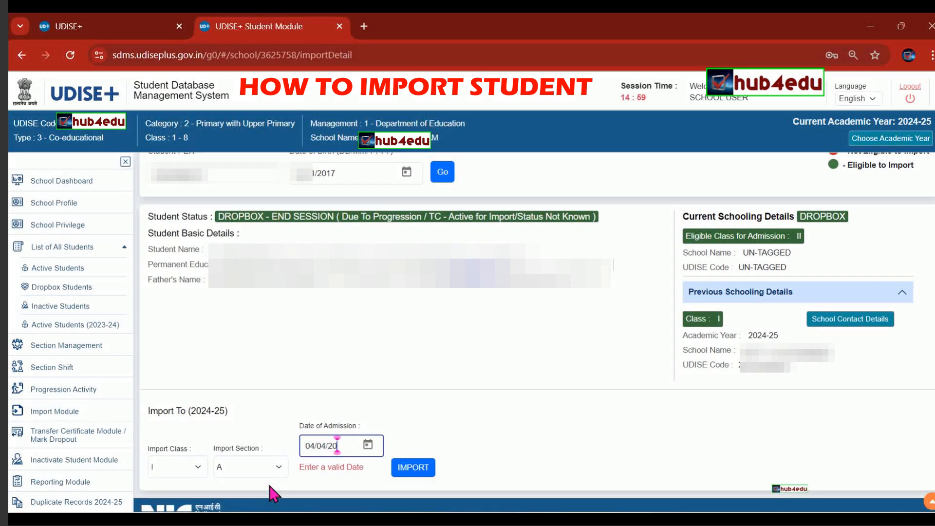
text(24)
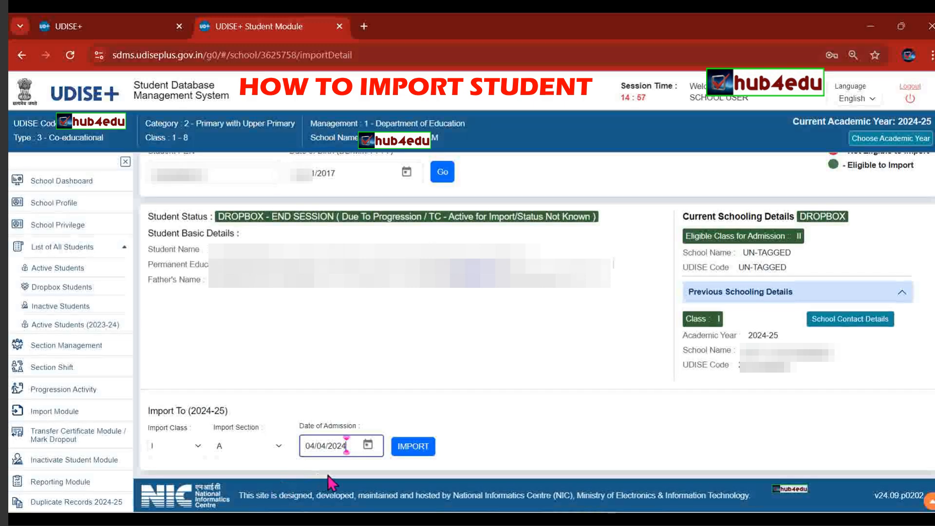
click(414, 450)
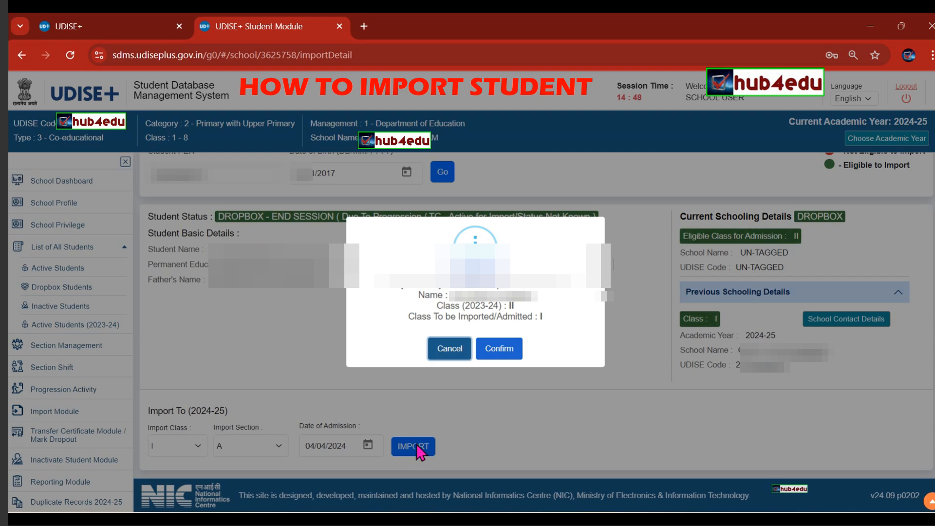
Confirm the Class I import, dismiss the warning, and return to the Date of Admission field.
click(503, 353)
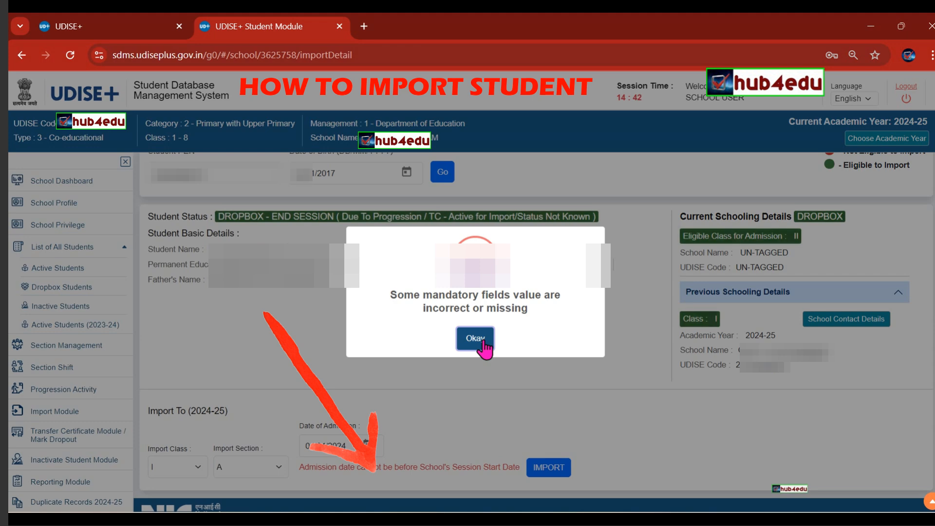
click(484, 342)
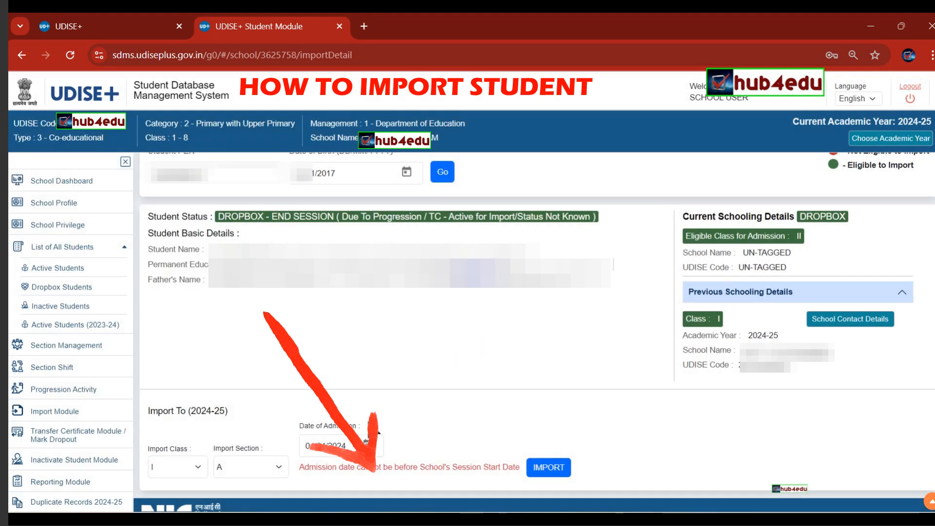
click(326, 445)
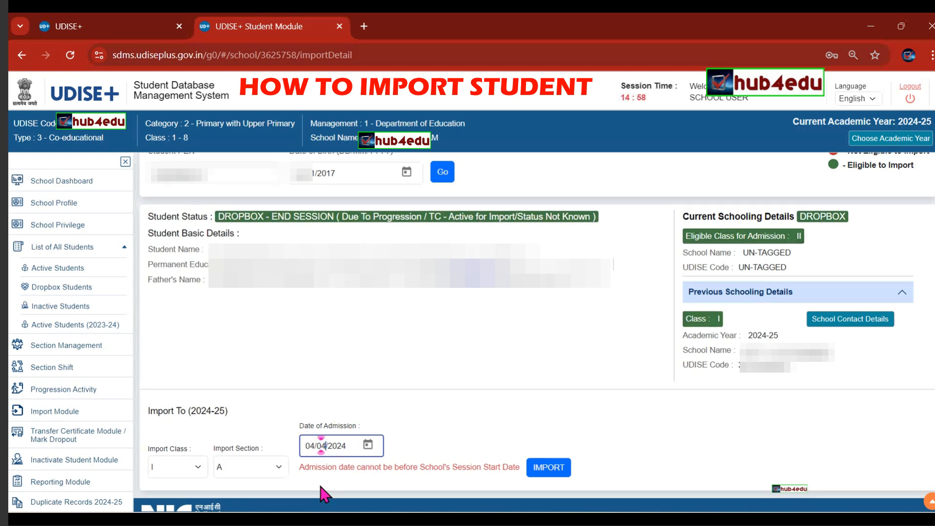
Change the admission date to 04/05/2024.
key(BackSpace)
text(5)
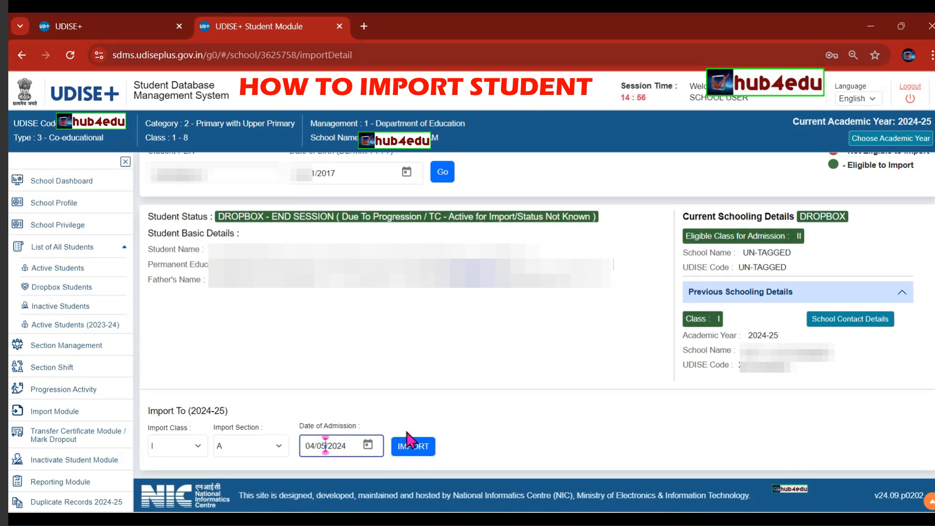
click(369, 445)
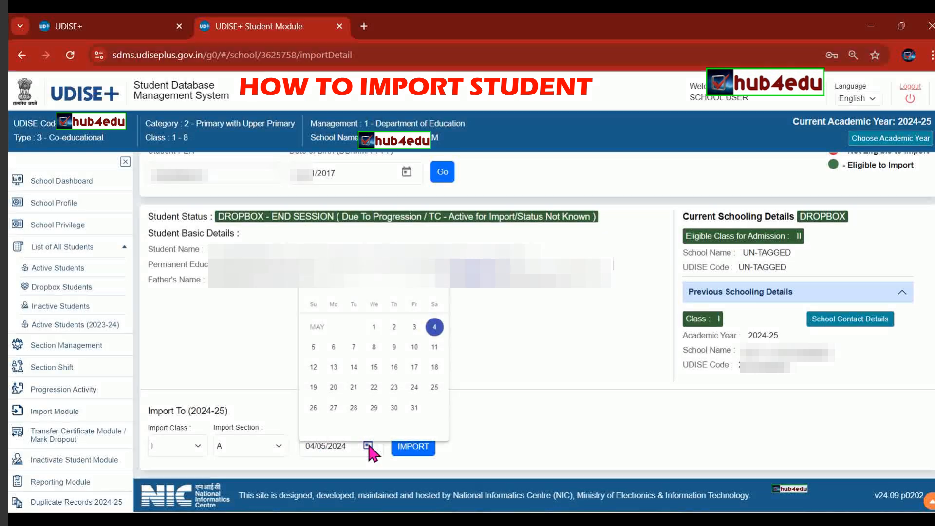
click(545, 342)
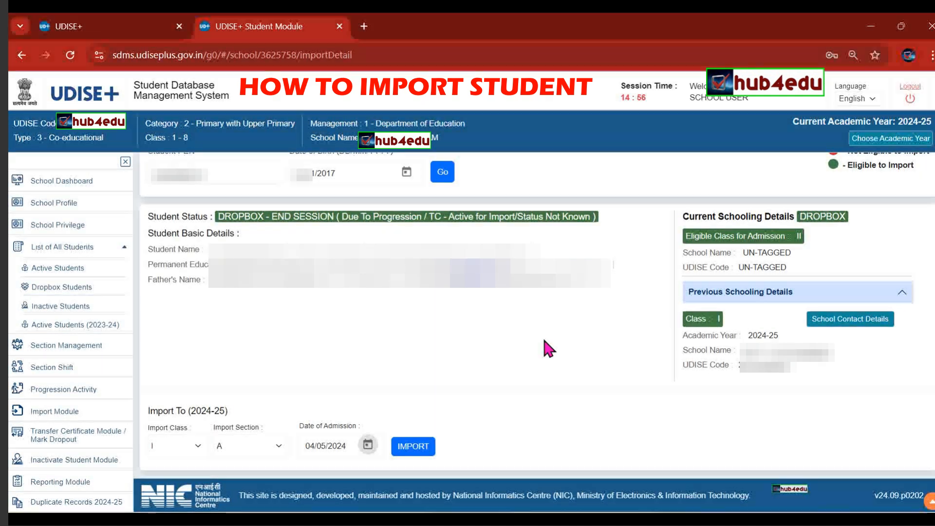
click(367, 445)
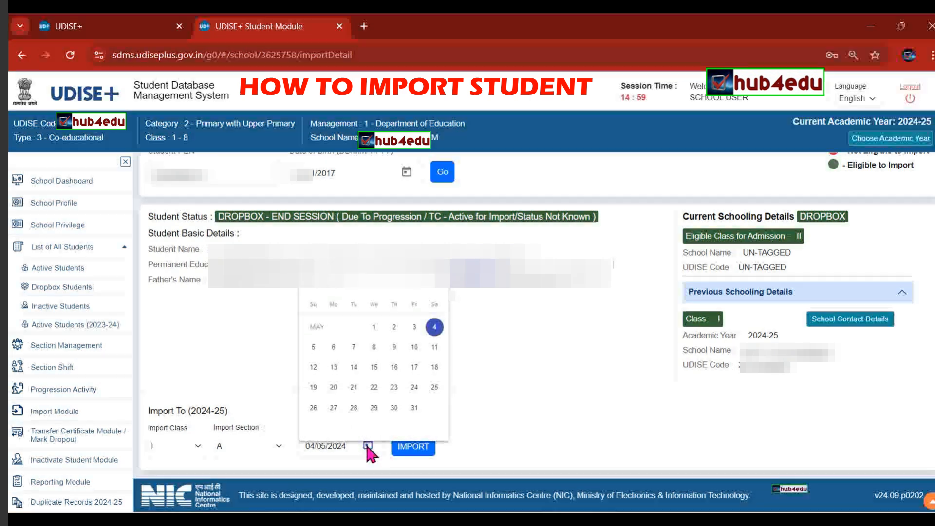
click(523, 319)
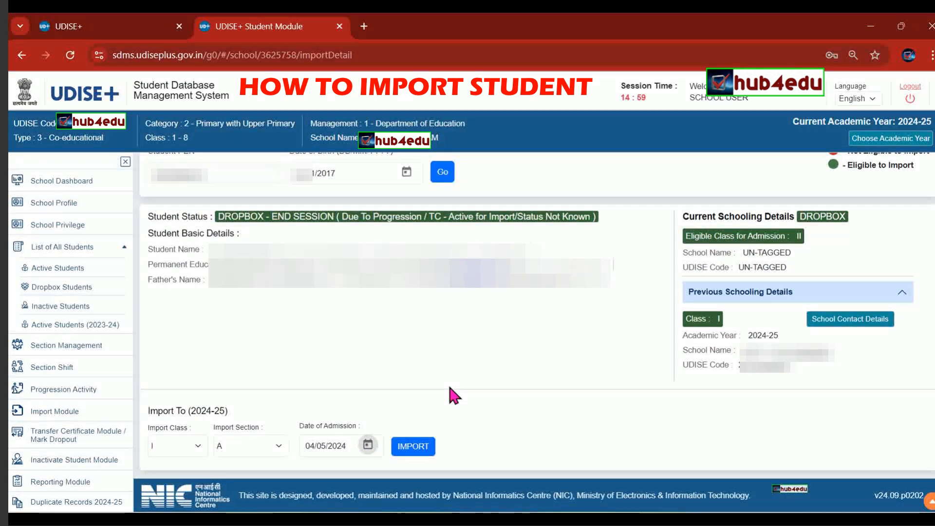
Import the student into Class I, Section A, confirm, and acknowledge the success message.
click(414, 447)
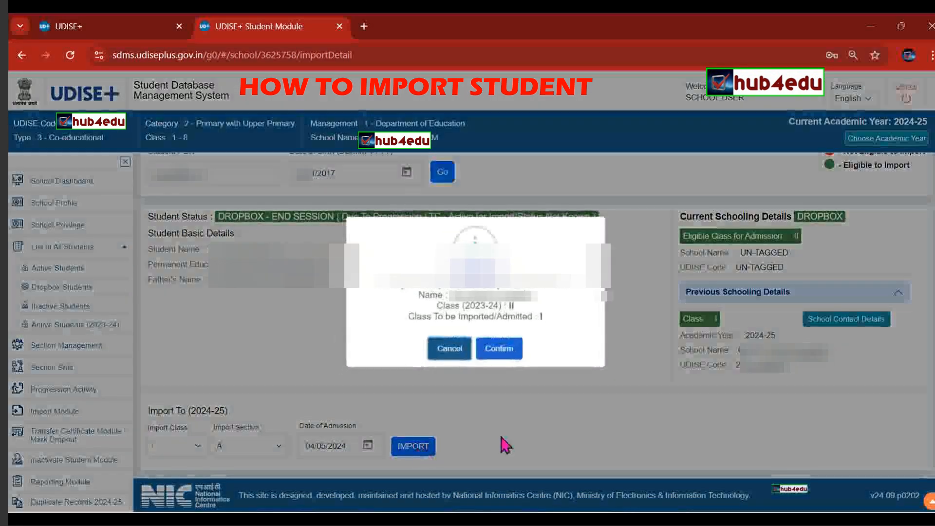
click(507, 347)
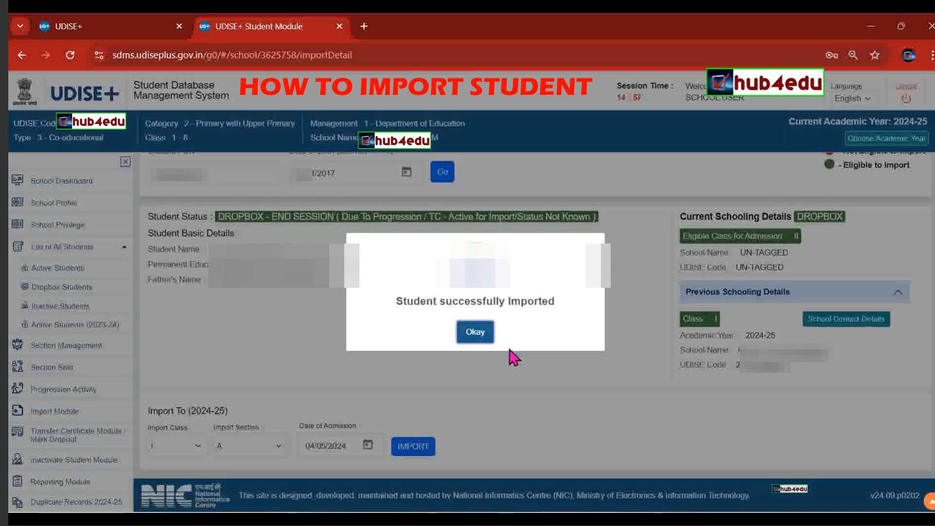
click(478, 335)
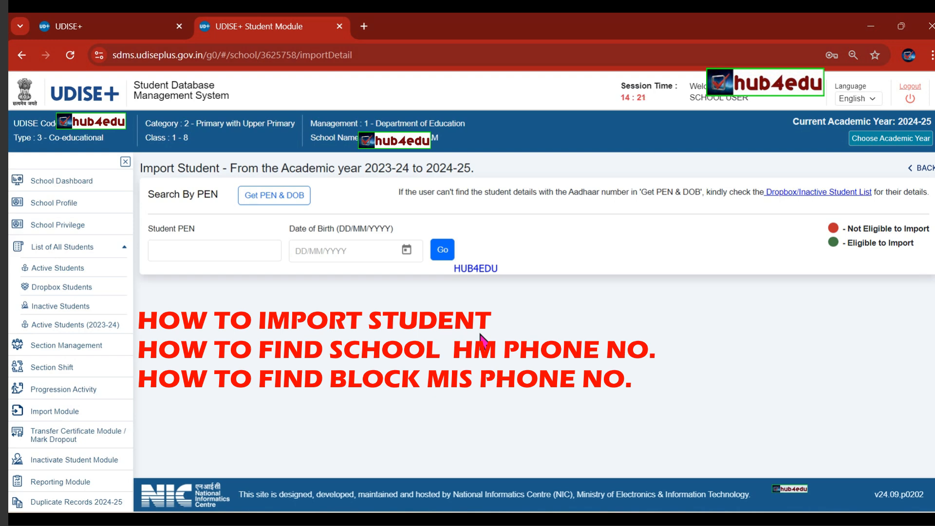
In Get PEN & DOB, enter the student's Aadhaar number and birth year 2018, then search.
click(286, 204)
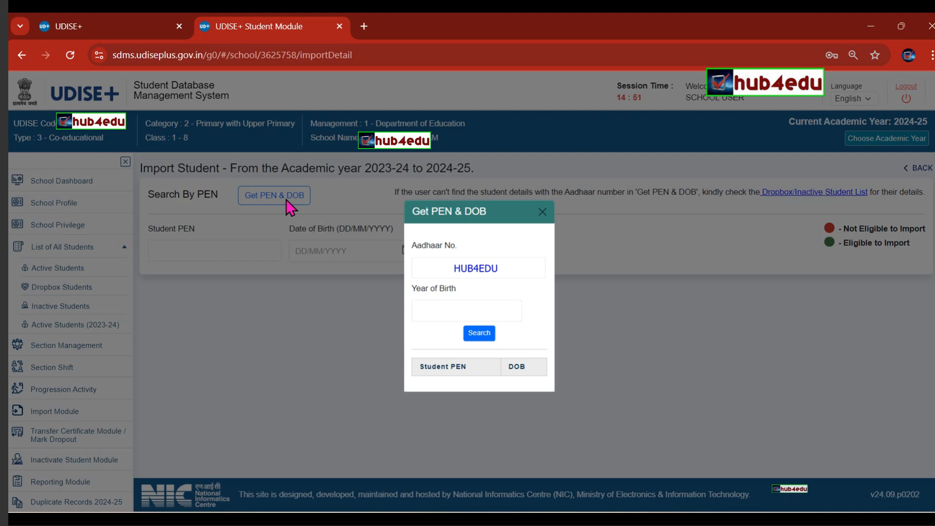
click(432, 263)
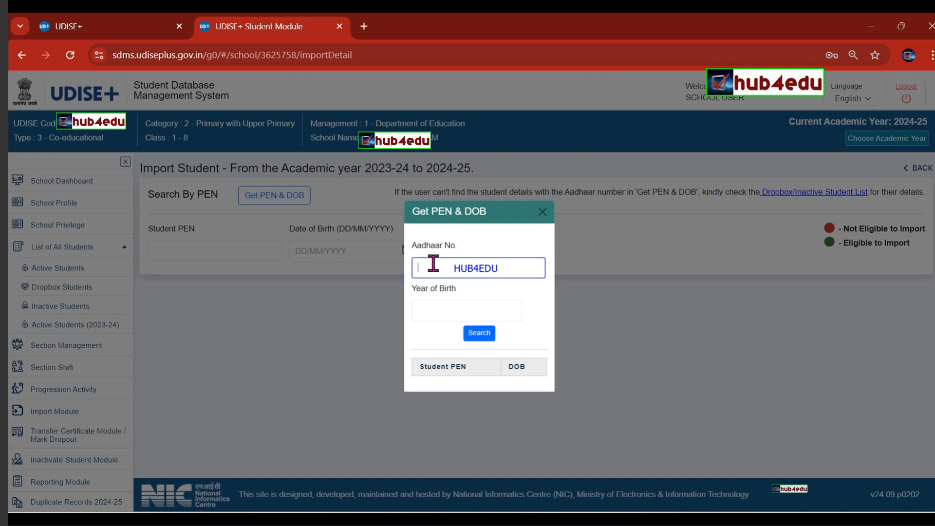
text(•••••••••••)
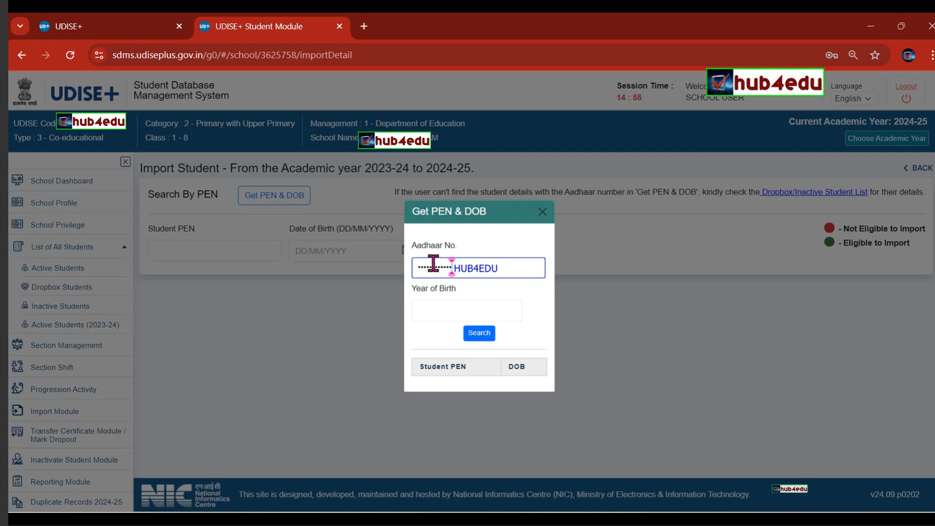
click(437, 307)
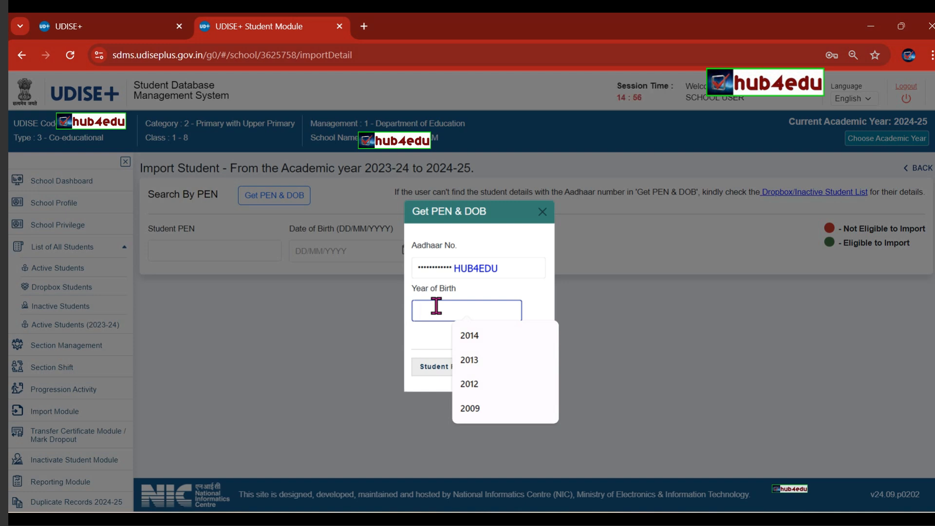
text(2018)
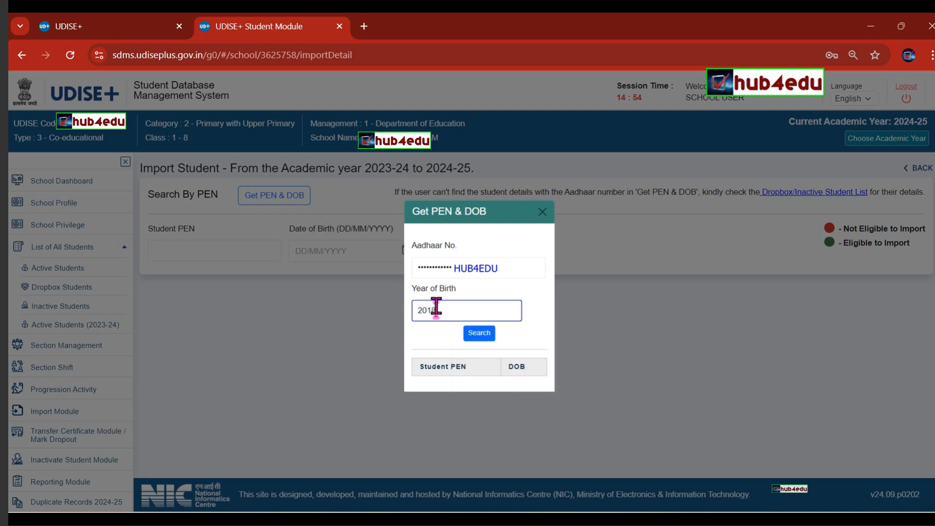
click(477, 336)
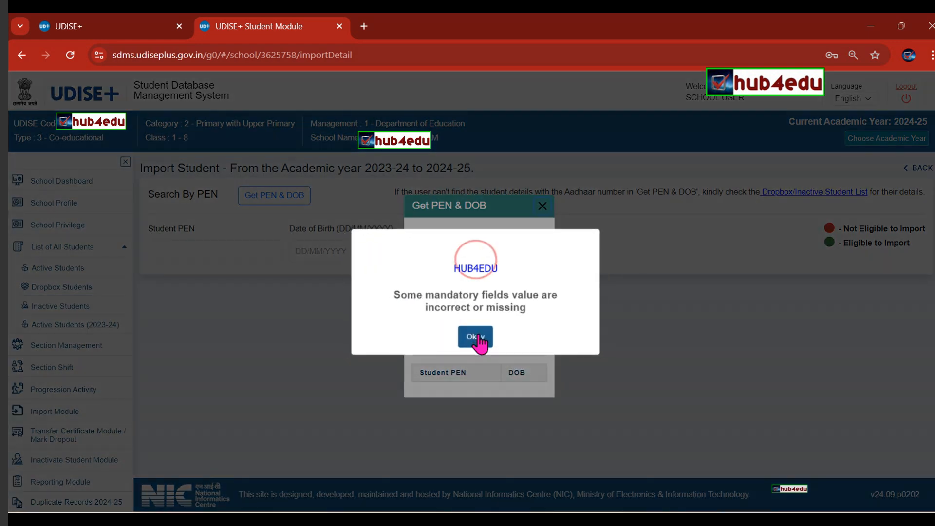
Replace the invalid Aadhaar number, search again, and copy the returned PEN.
click(475, 339)
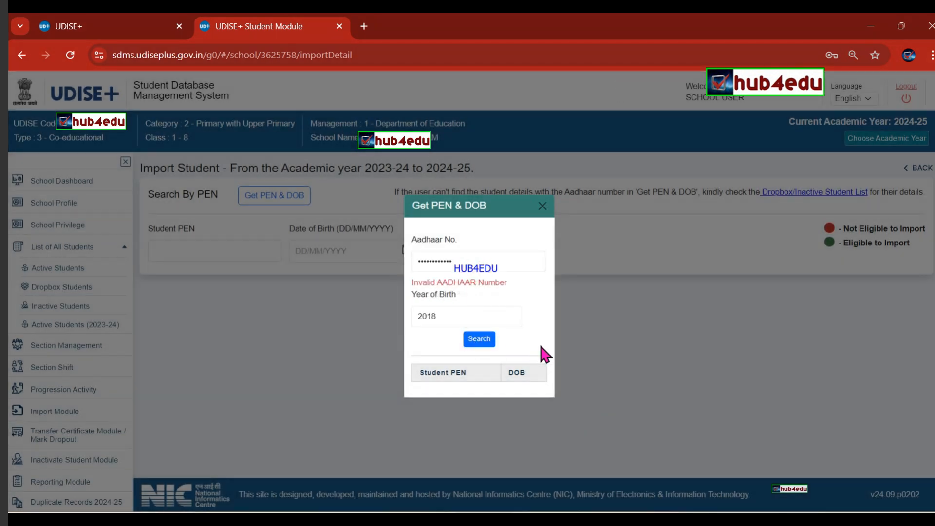
click(471, 263)
drag(471, 262, 370, 224)
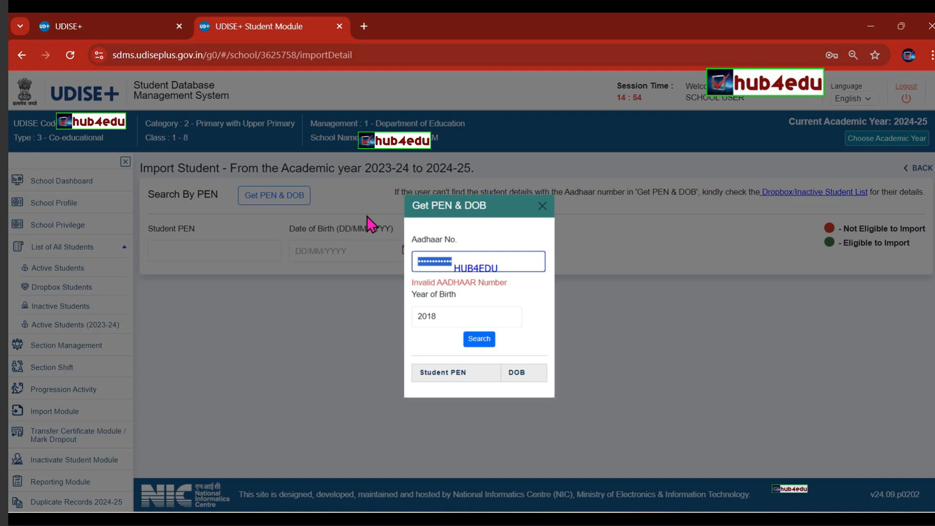
text(********)
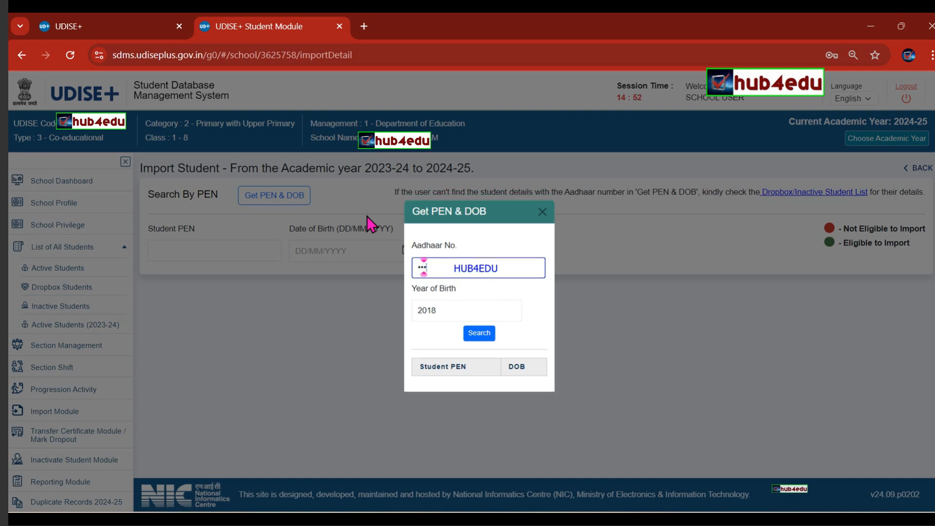
text(****)
click(479, 336)
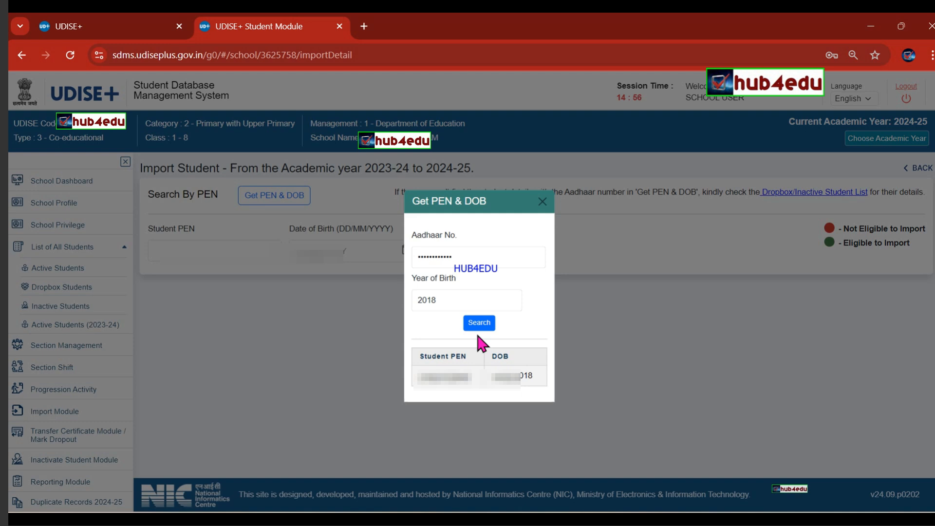
drag(472, 381, 415, 381)
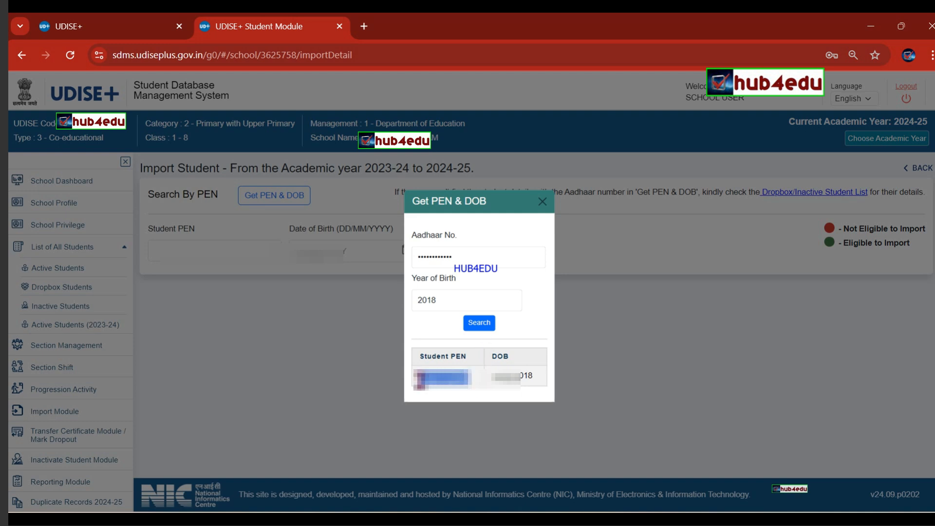
Paste the copied PEN into Student PEN, complete the date of birth, and fetch the record.
click(542, 202)
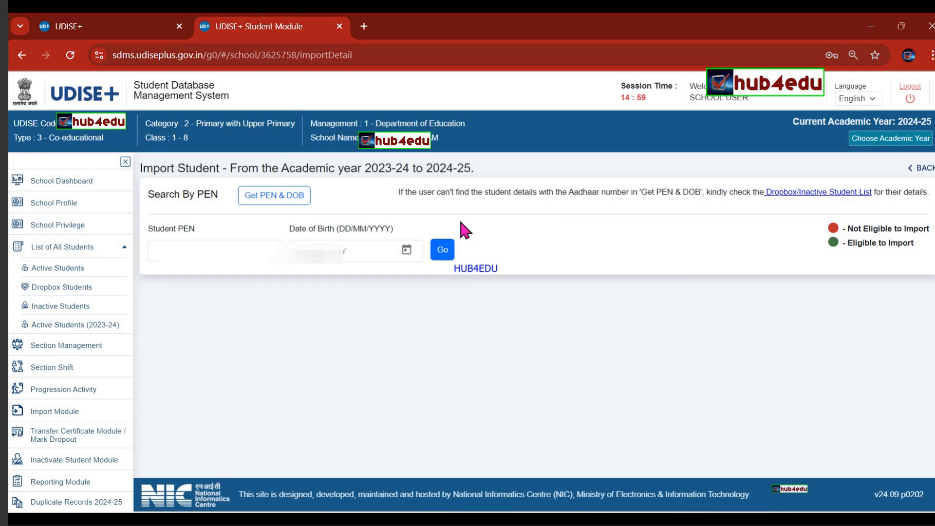
click(232, 251)
key(ctrl+v)
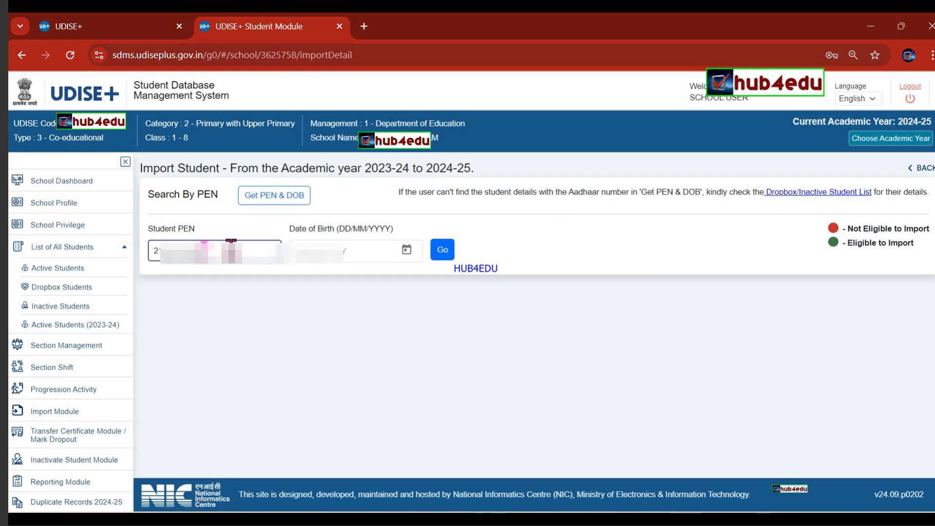
click(310, 243)
text(0)
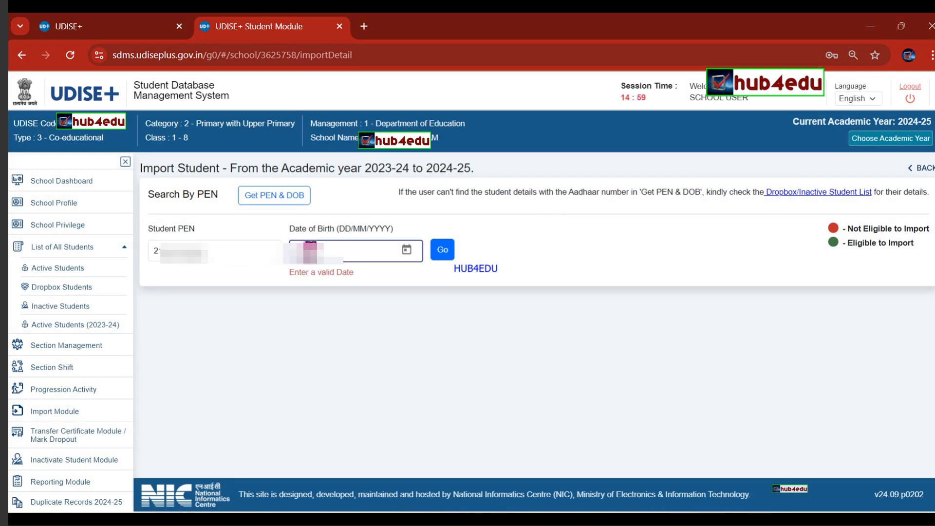
text(012)
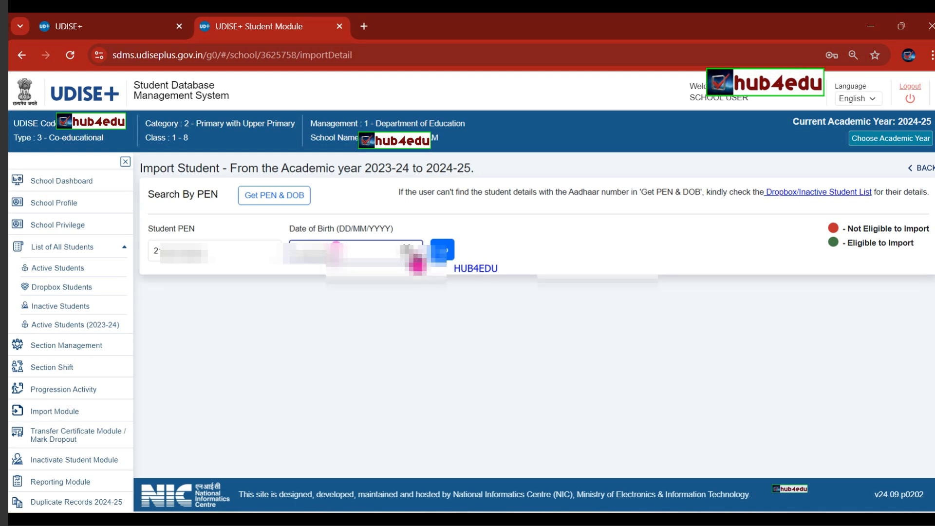
click(443, 253)
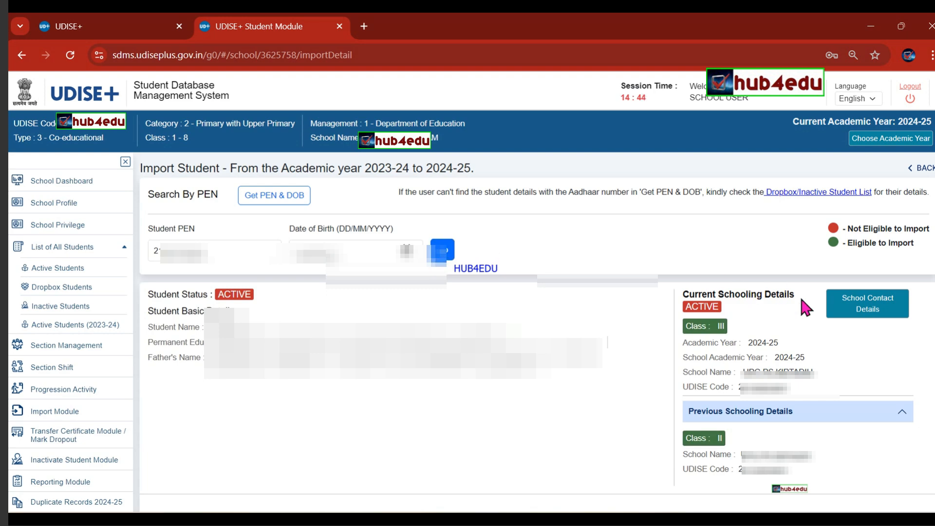
View the current school's contact details, then return to the School Dashboard.
click(867, 312)
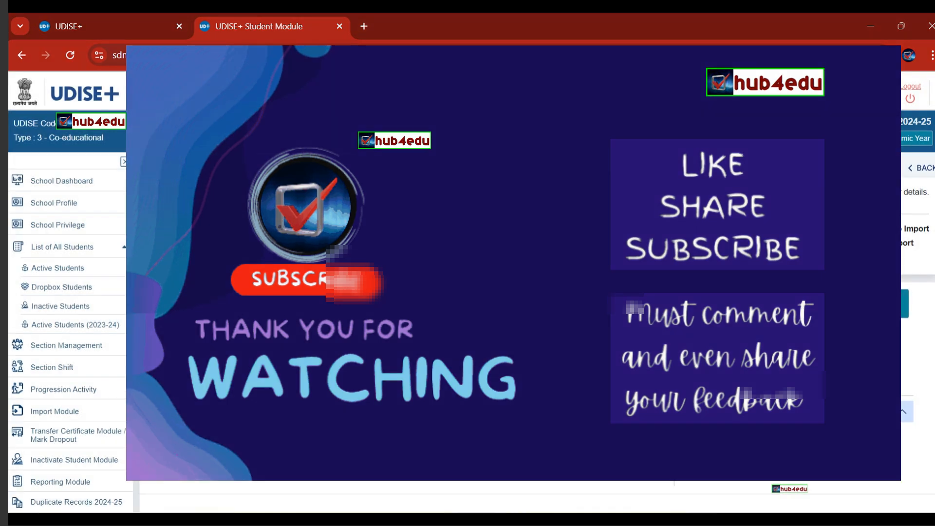
click(45, 184)
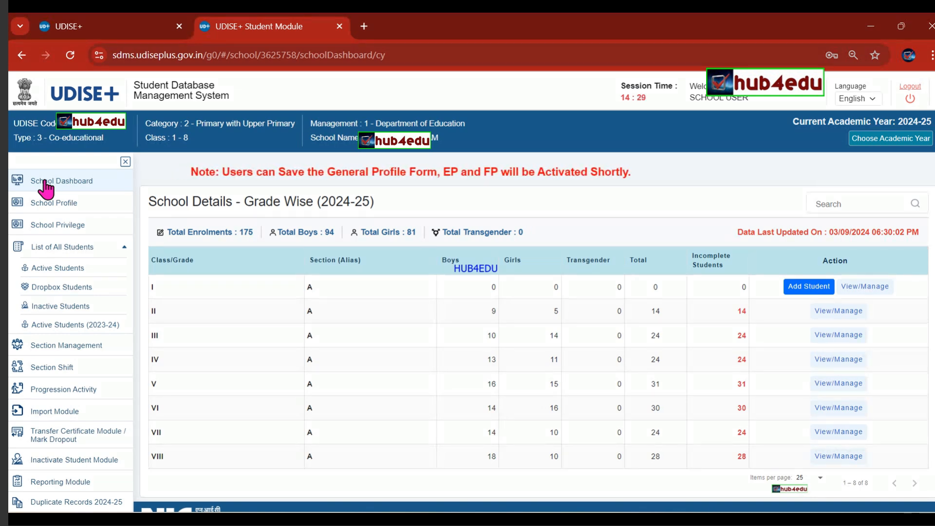
Download the Enrolment - Age Wise report as Excel from the Reporting Module.
click(55, 483)
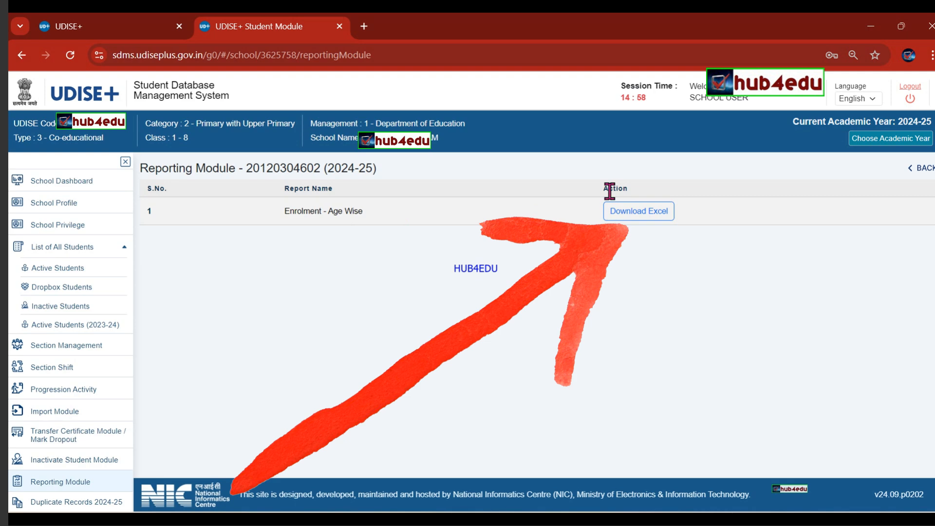
click(637, 219)
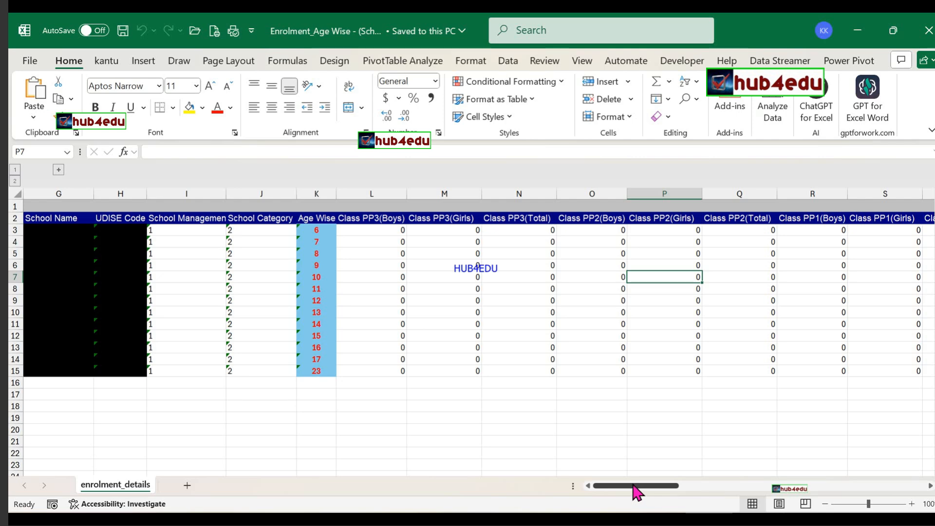
click(316, 192)
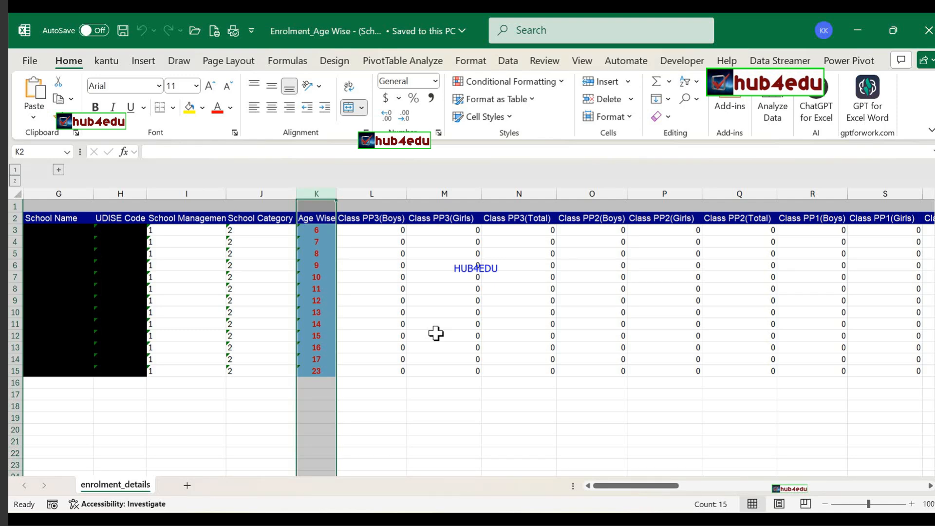
click(324, 369)
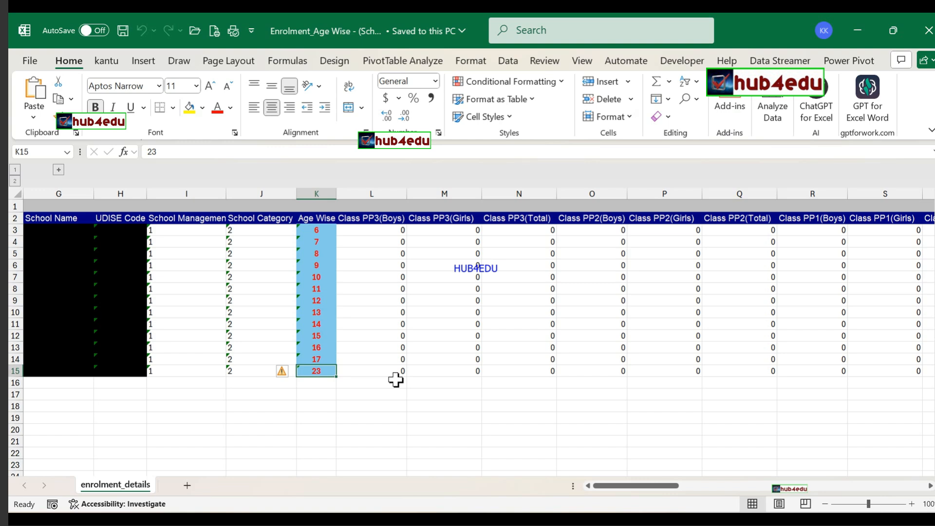
key(Right)
key(Right)
key(Right)
key(Right)
key(Right)
key(Right)
key(Right)
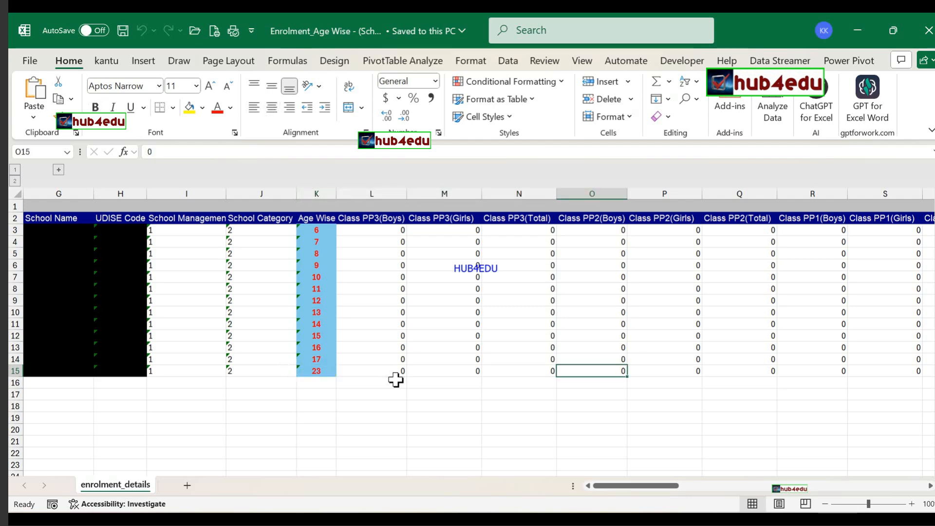
key(Right)
key(Right)
key(Right)
key(Right)
key(Right)
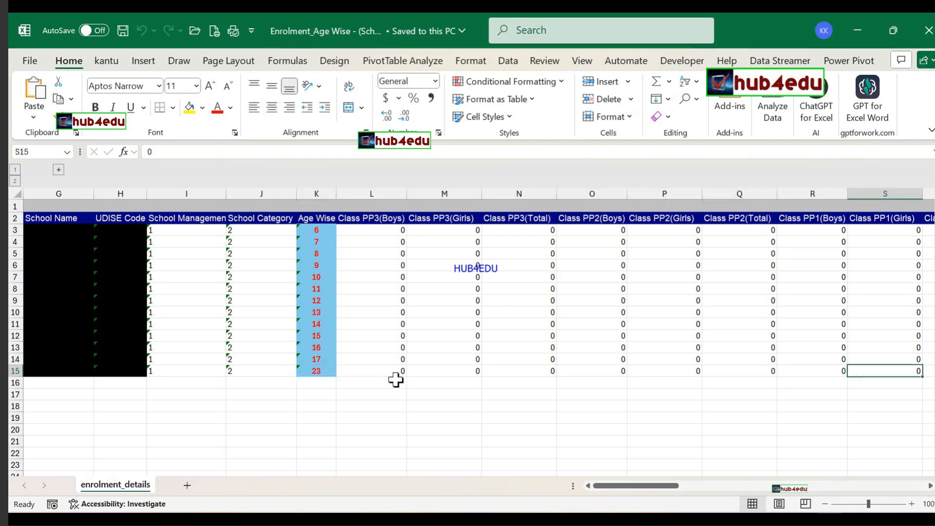
key(Right)
key(Right)
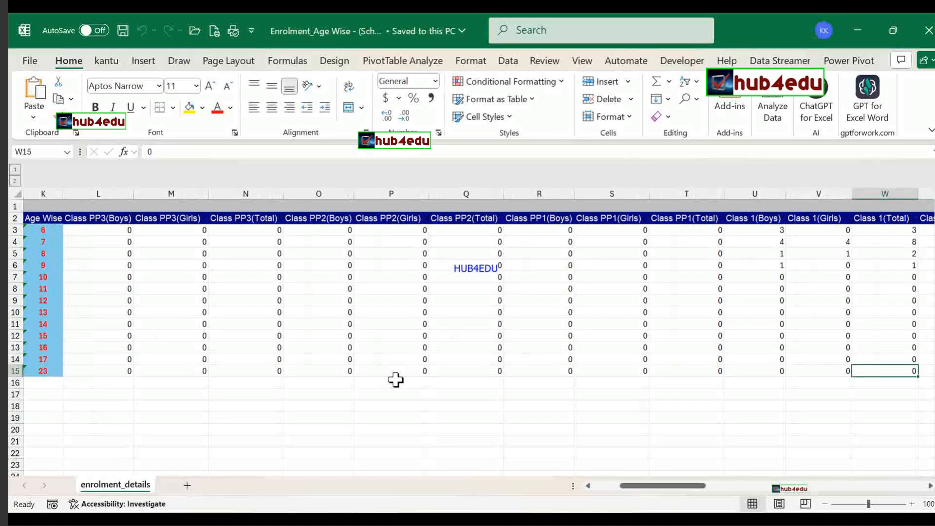
key(Right)
key(Right)
key(Right)
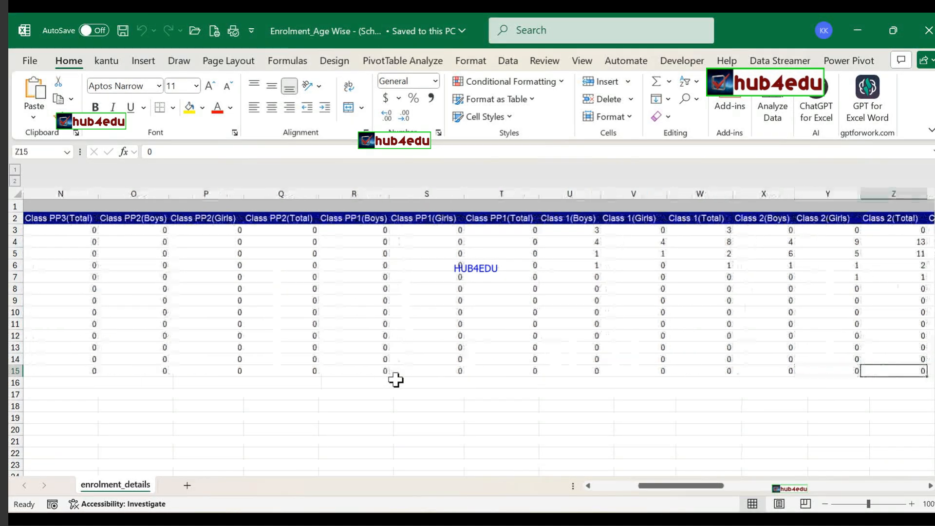
key(Right)
key(Right)
key(Right)
key(Right)
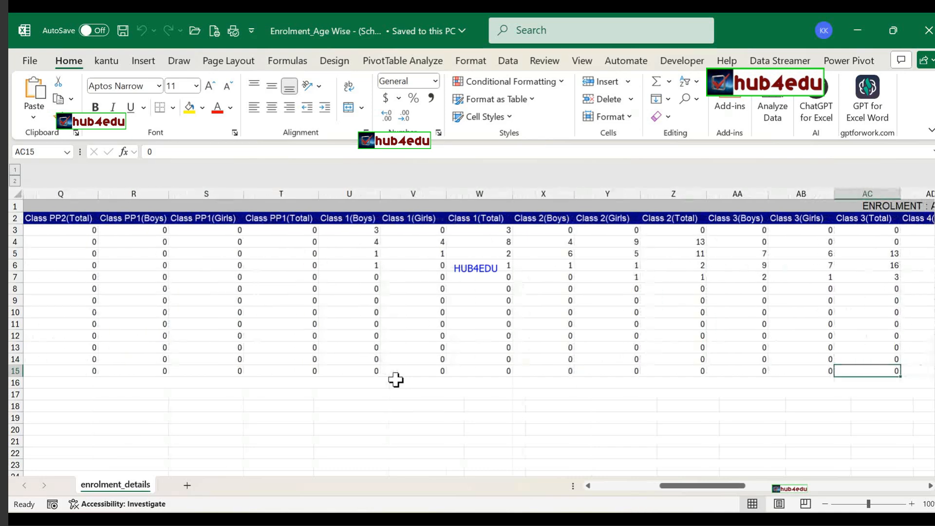
key(Right)
key(Right)
key(Right)
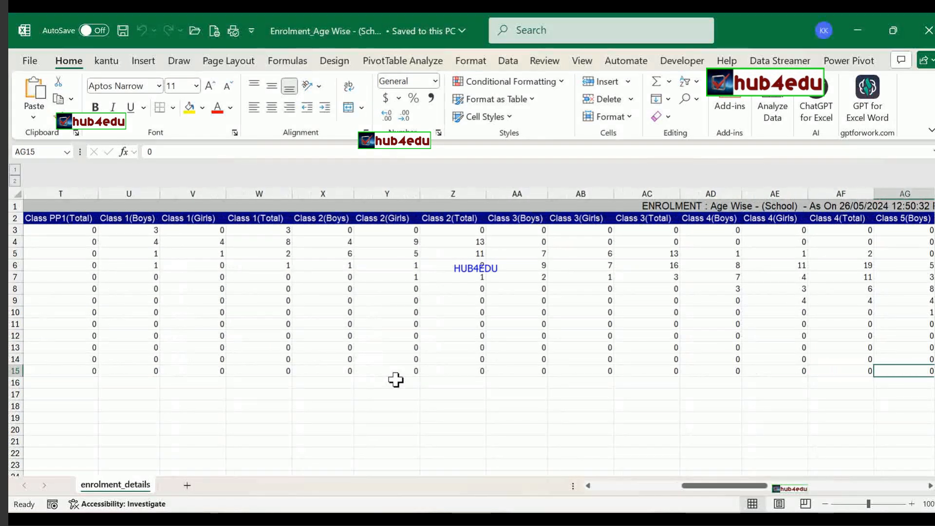
key(Right)
key(Right)
key(Right)
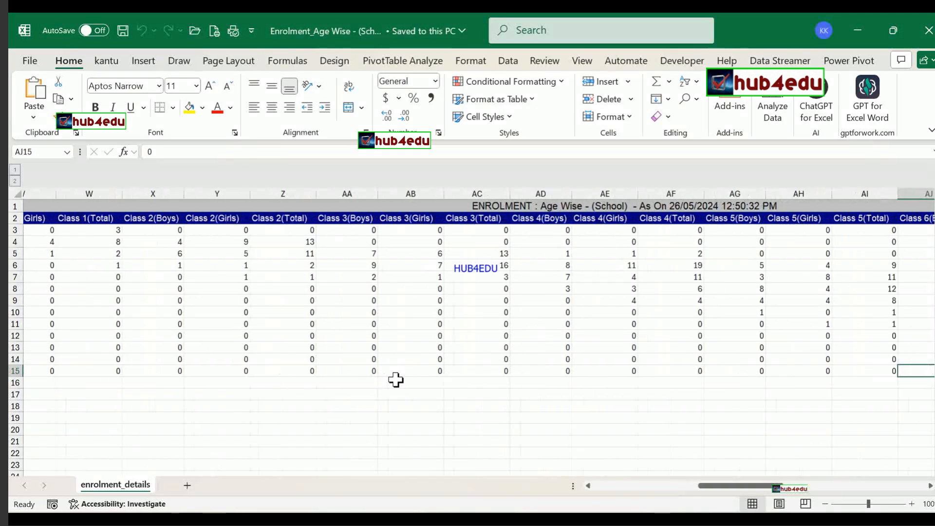
key(Right)
key(Right)
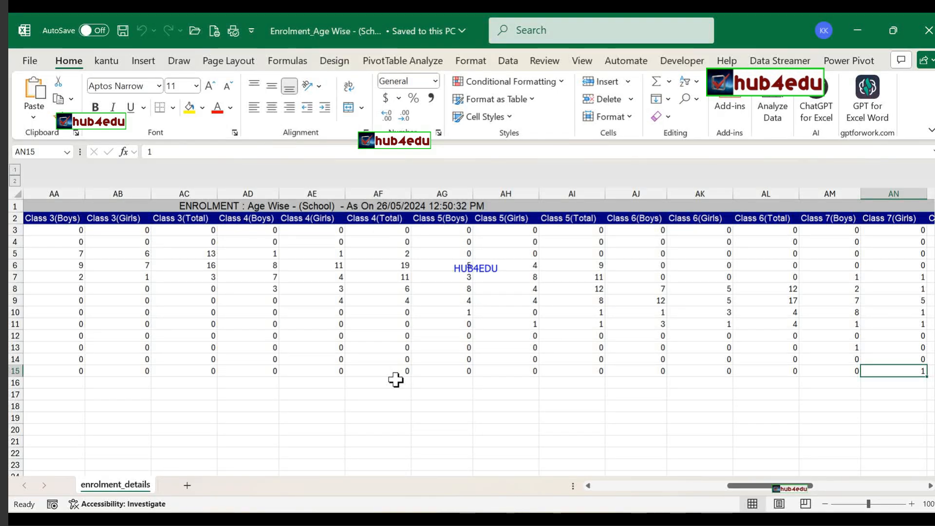
key(Left)
key(Left)
key(Left)
key(Left)
key(Left)
key(Left)
key(Left)
key(Left)
key(Left)
key(Left)
key(Left)
key(Left)
key(Left)
key(Left)
key(Left)
key(Left)
key(Left)
key(Left)
key(Left)
key(Left)
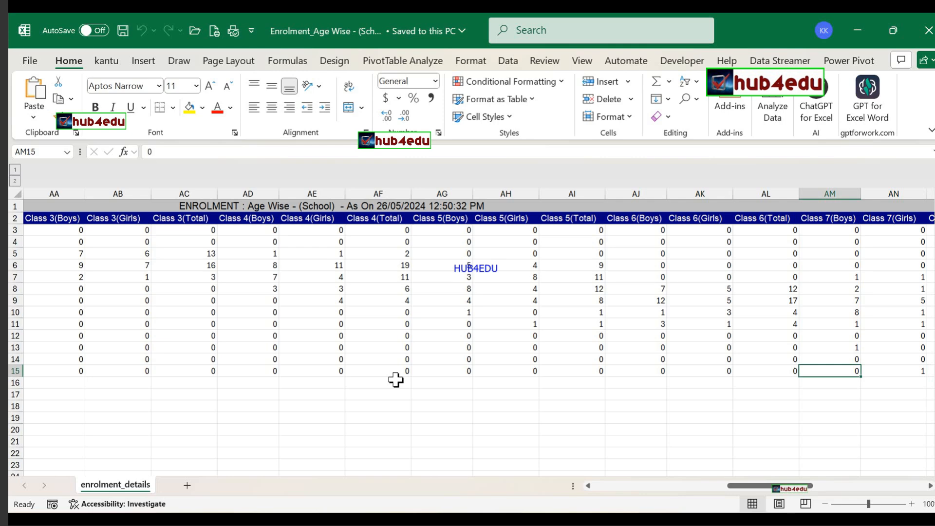
key(Left)
key(Left)
key(Left)
key(Left)
key(Left)
key(Left)
key(Left)
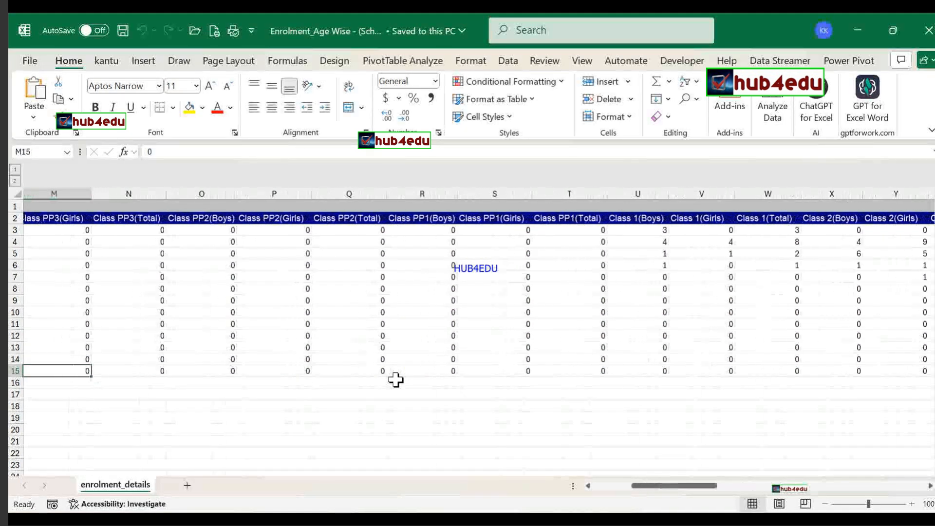
key(Right)
key(Right)
key(Right)
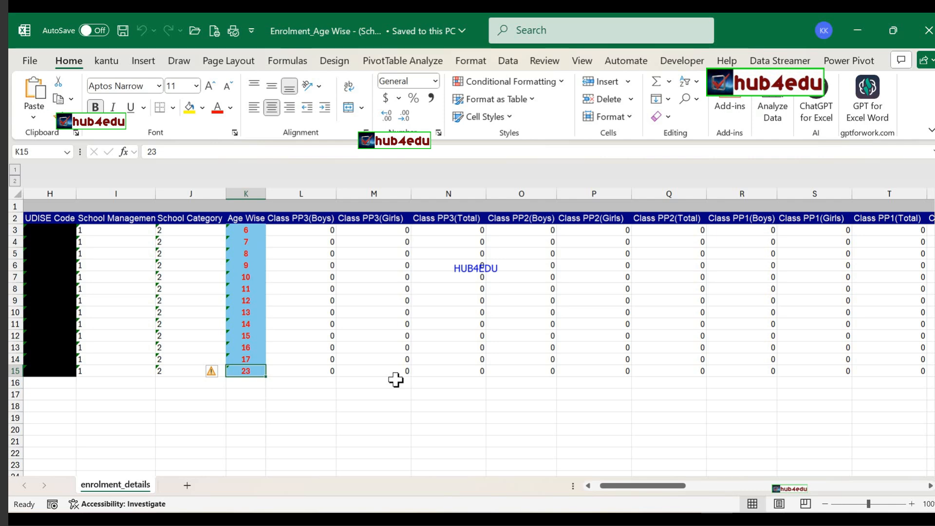
mouse_move(654, 520)
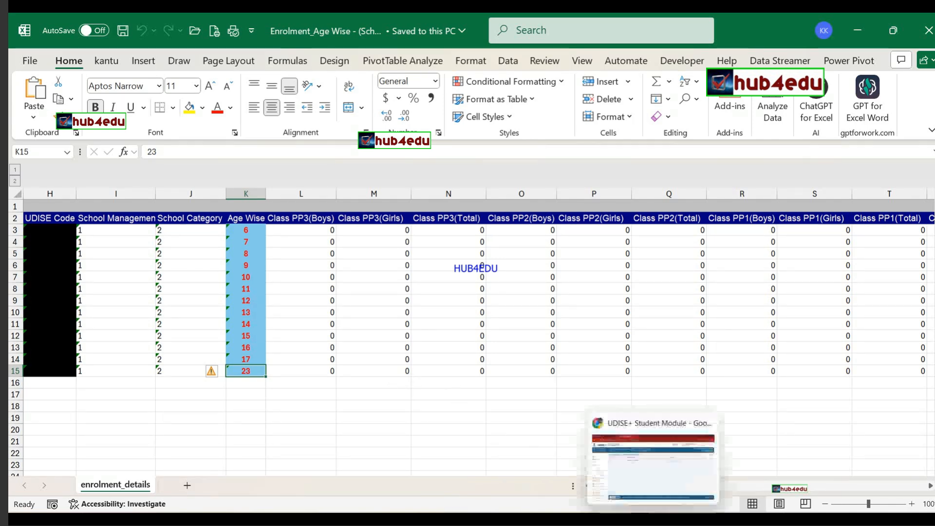
Return to the browser's 2024-25 grade-wise School Dashboard, showing 14 incomplete students in Class II.
click(653, 467)
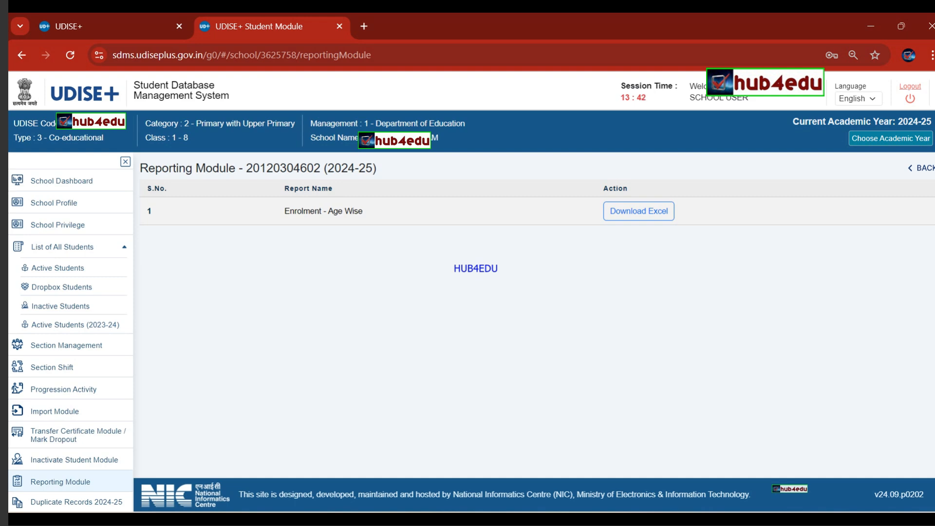
click(80, 190)
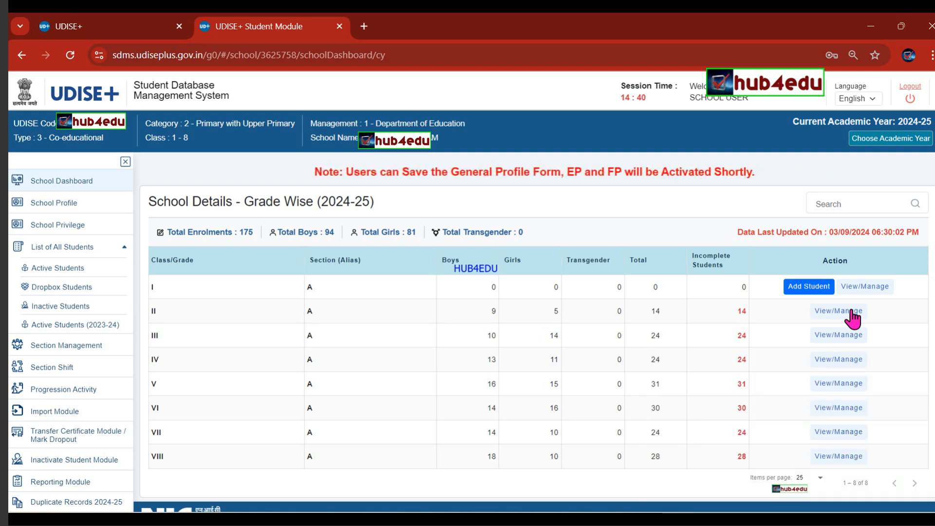
Open the Class II section A student list from the grade-wise table's View/Manage.
click(843, 313)
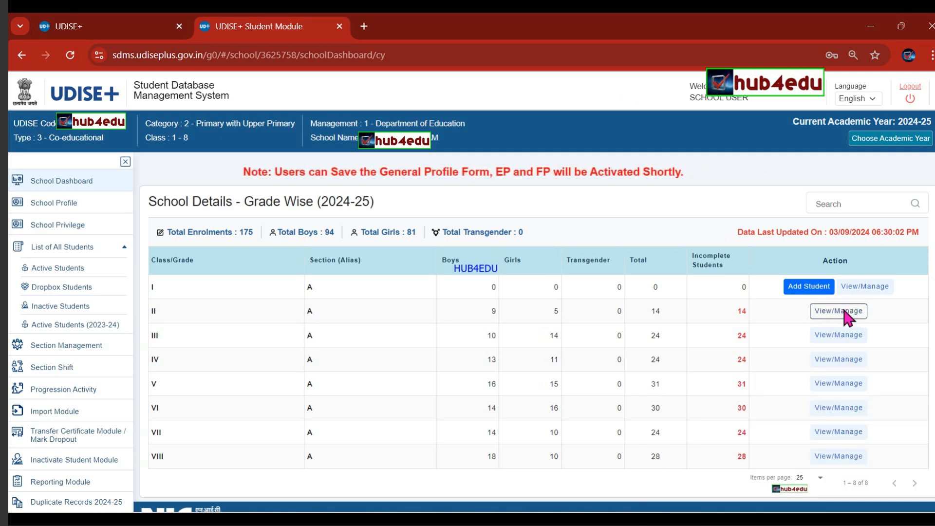